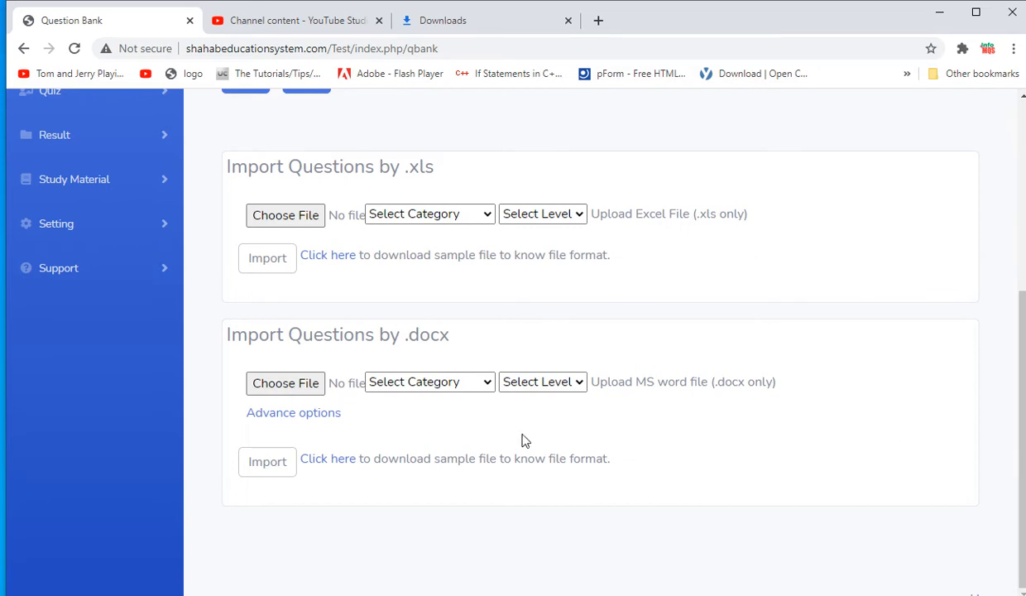
- Open the Question Bank question list and find the .docx import section
{"action": "left_click_drag", "start_coordinate": [1022, 455], "coordinate": [1018, 257]}
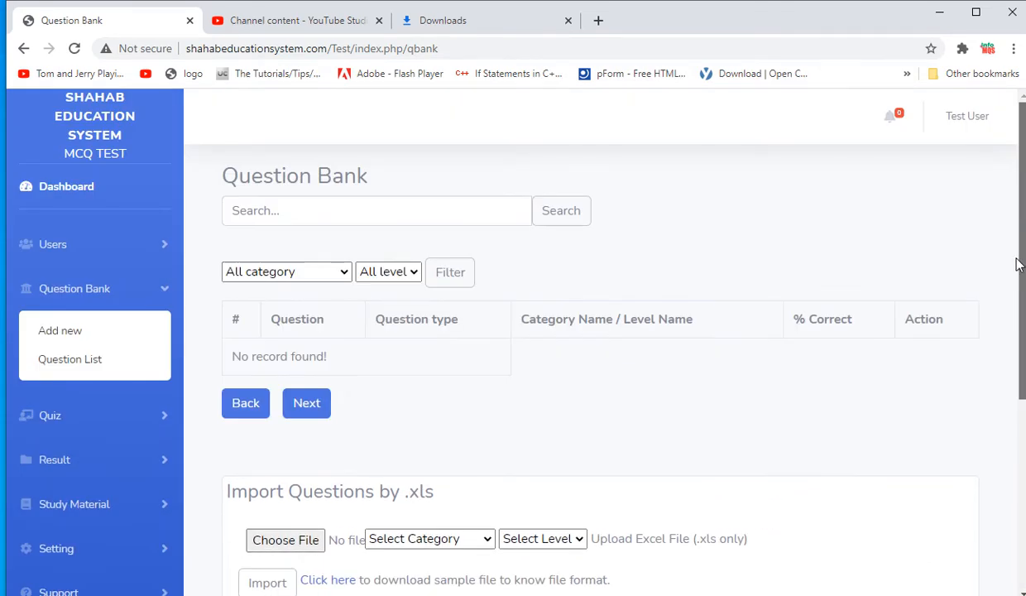
{"action": "left_click", "coordinate": [76, 290]}
{"action": "left_click", "coordinate": [76, 290]}
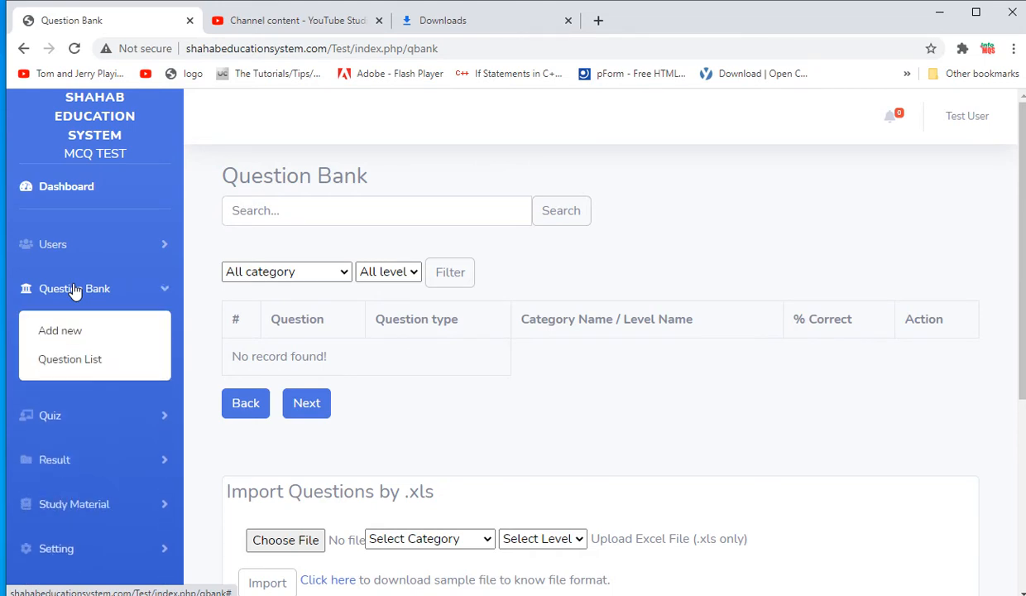
{"action": "left_click", "coordinate": [64, 361]}
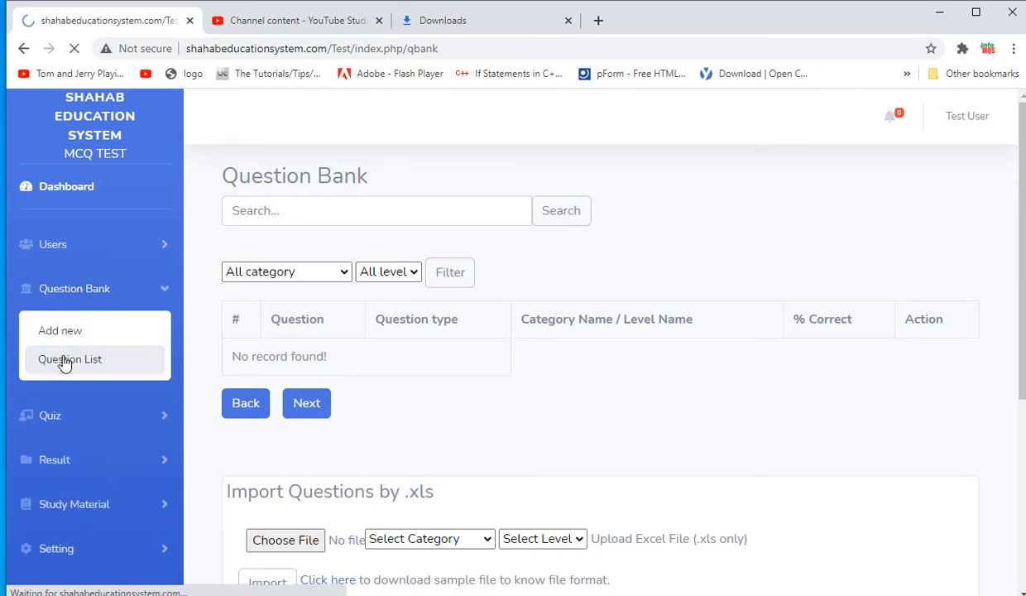
{"action": "left_click_drag", "start_coordinate": [1023, 280], "coordinate": [1004, 472]}
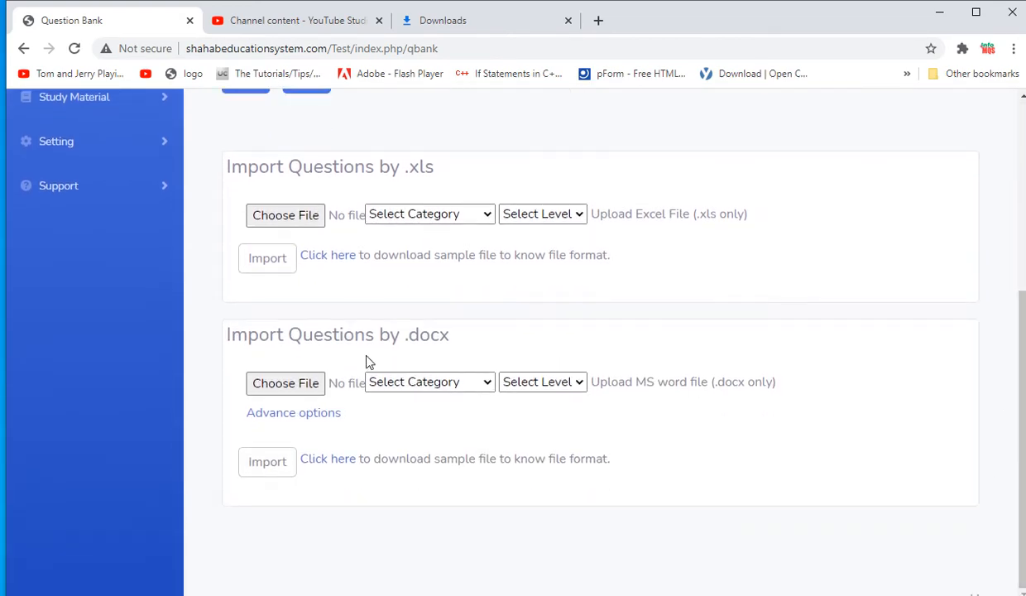
{"action": "left_click_drag", "start_coordinate": [269, 335], "coordinate": [384, 336]}
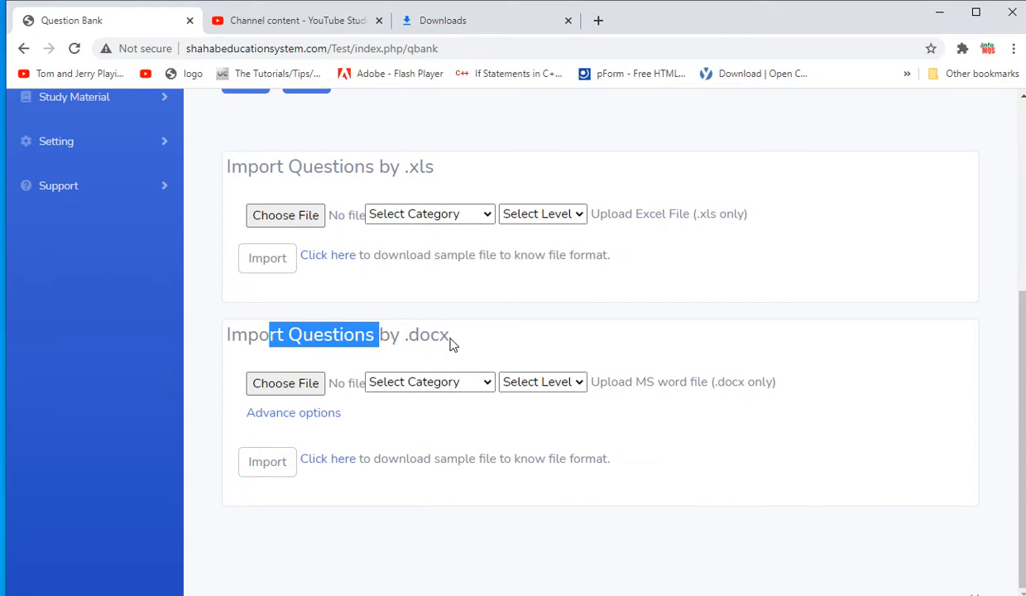
{"action": "left_click_drag", "start_coordinate": [450, 340], "coordinate": [404, 335]}
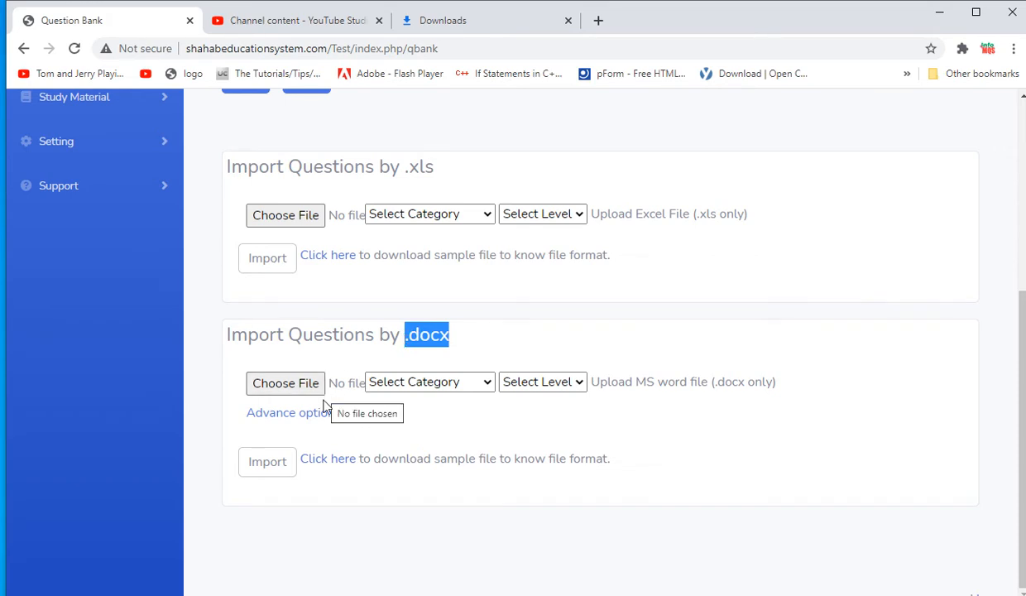
- Download the sample .docx question file and open it in Word with editing enabled
{"action": "left_click", "coordinate": [329, 460]}
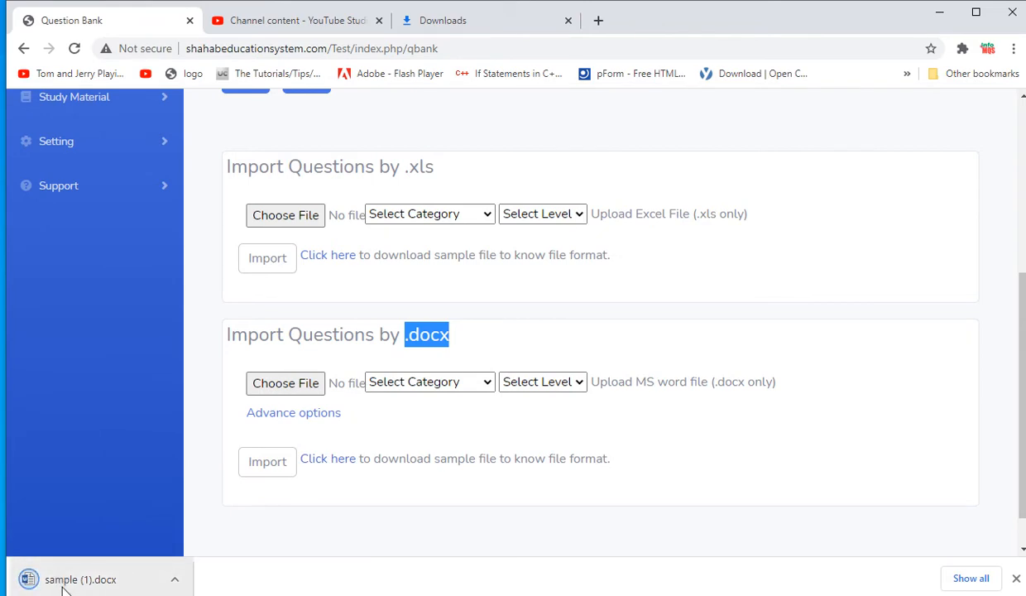
{"action": "left_click", "coordinate": [98, 578]}
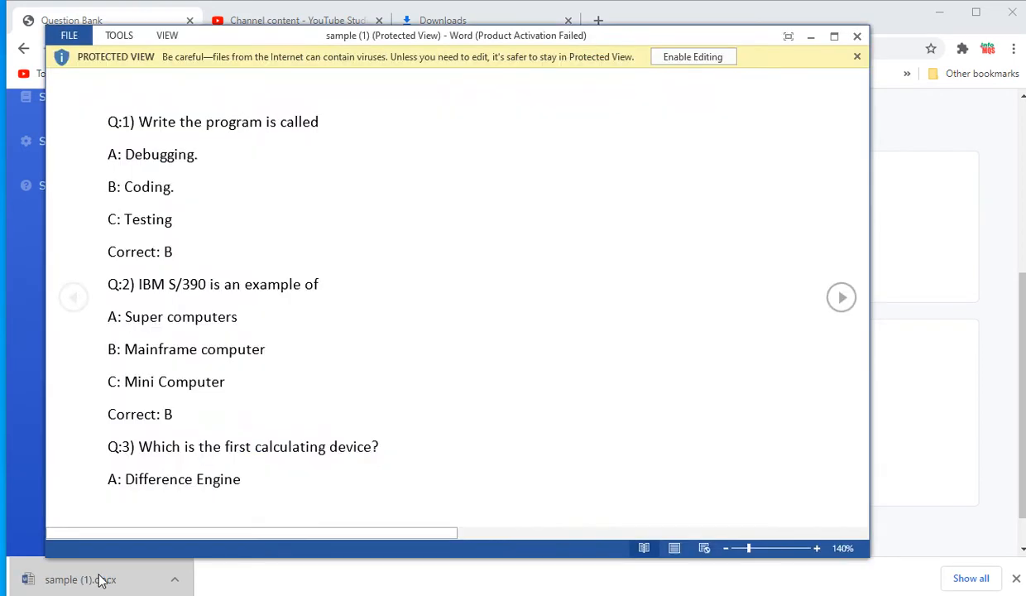
{"action": "left_click", "coordinate": [663, 57]}
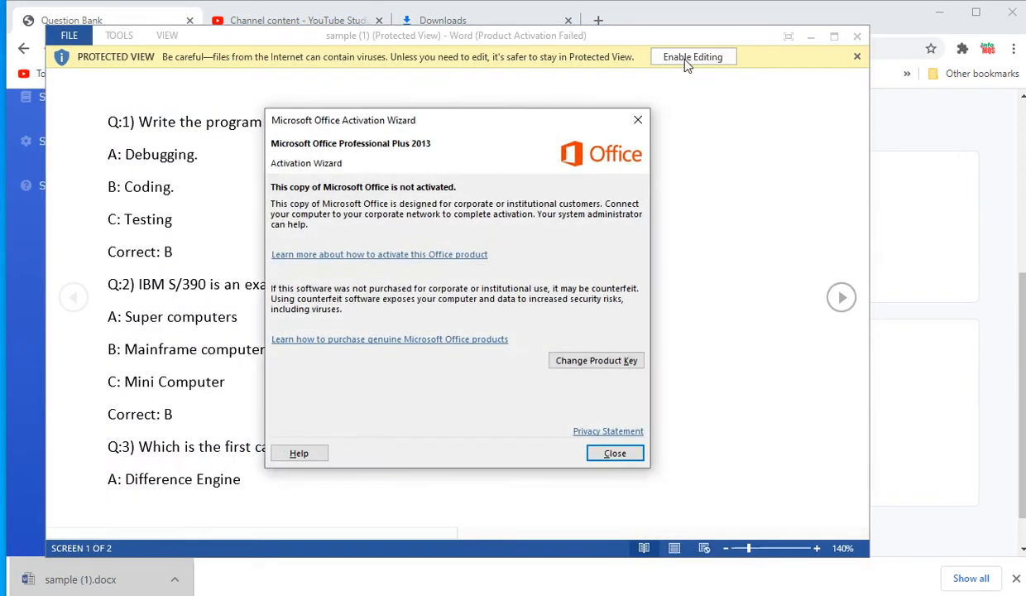
{"action": "left_click", "coordinate": [634, 117]}
{"action": "left_click", "coordinate": [671, 63]}
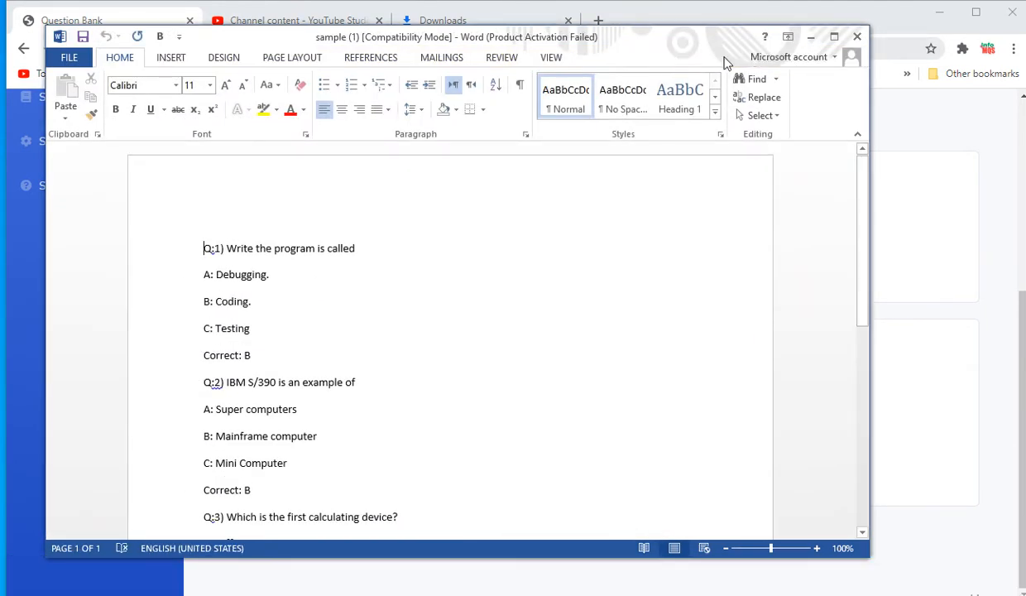
- Zoom the sample document to 170% and widen the Word window to the screen's right edge
{"action": "left_click", "coordinate": [453, 274]}
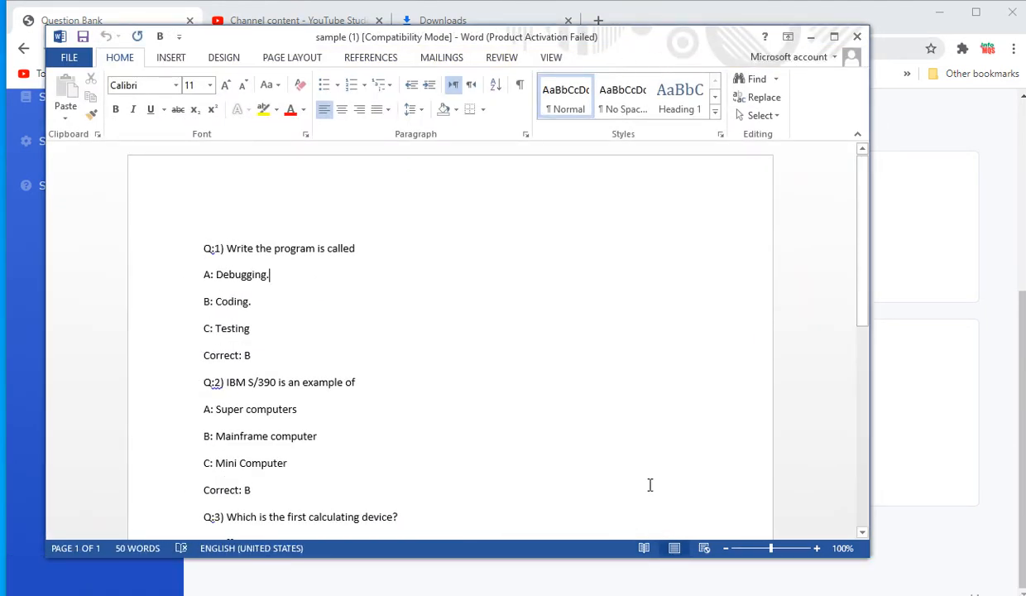
{"action": "left_click", "coordinate": [817, 548]}
{"action": "left_click", "coordinate": [817, 547]}
{"action": "left_click", "coordinate": [816, 548]}
{"action": "left_click", "coordinate": [817, 548]}
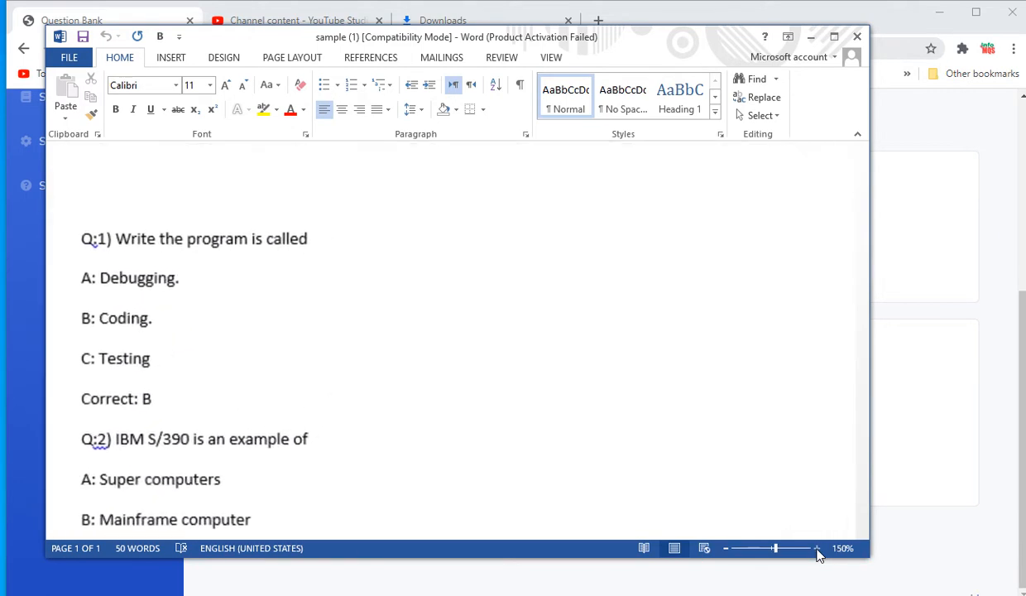
{"action": "left_click", "coordinate": [817, 547]}
{"action": "left_click", "coordinate": [817, 548]}
{"action": "left_click", "coordinate": [817, 548]}
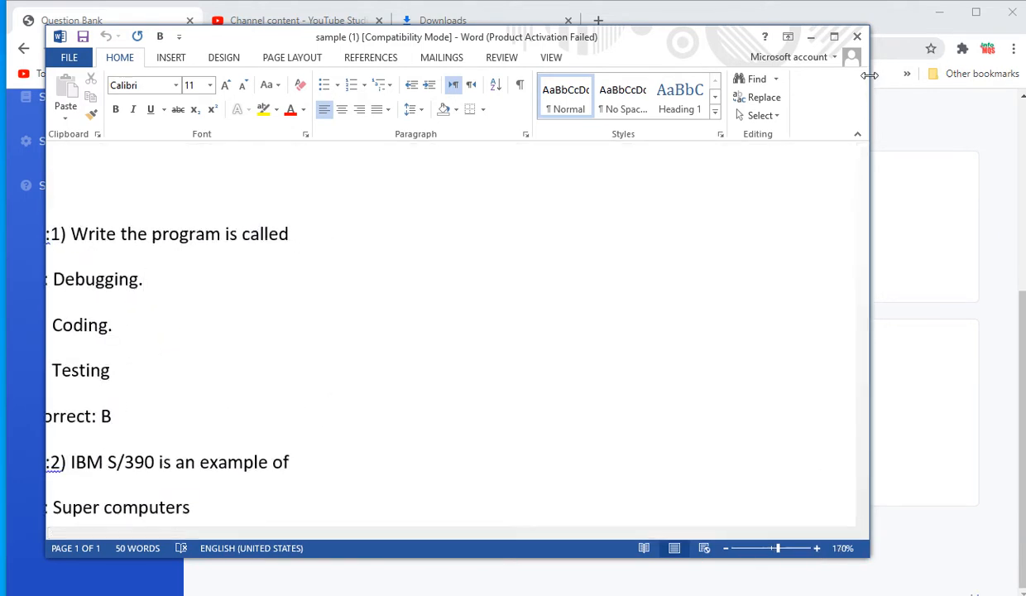
{"action": "left_click_drag", "start_coordinate": [870, 348], "coordinate": [1022, 57]}
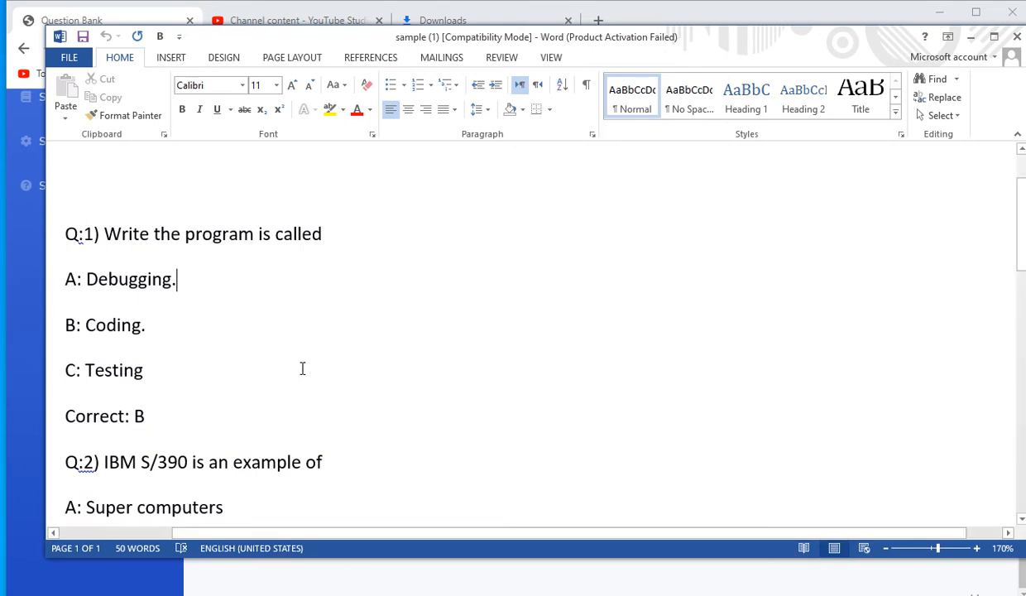
{"action": "left_click_drag", "start_coordinate": [73, 236], "coordinate": [91, 238]}
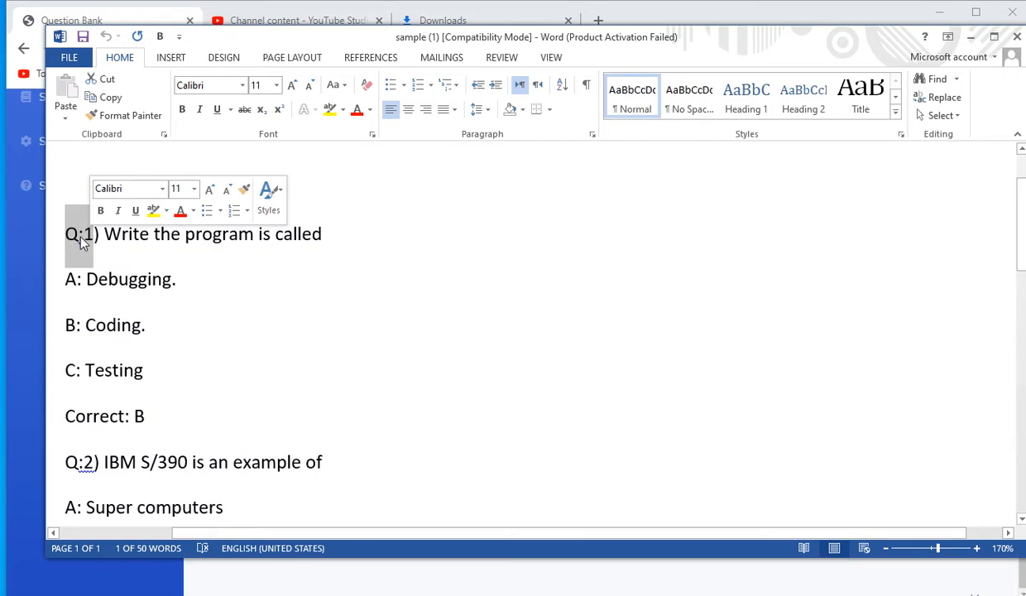
- Review the first question's labels: Q:1), the A, B, C option labels and Correct:
{"action": "left_click", "coordinate": [96, 234]}
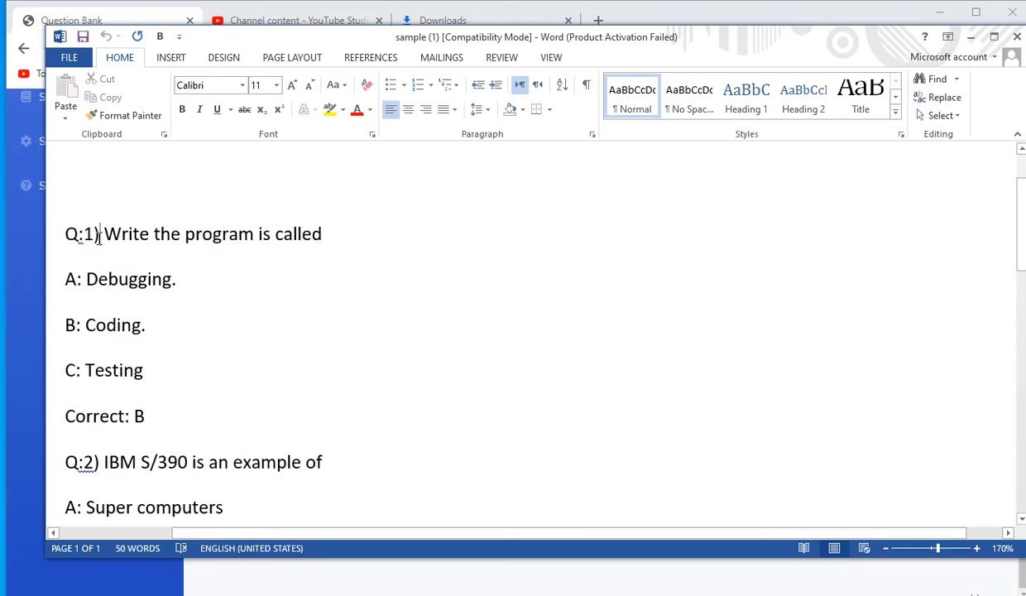
{"action": "left_click_drag", "start_coordinate": [91, 235], "coordinate": [68, 239]}
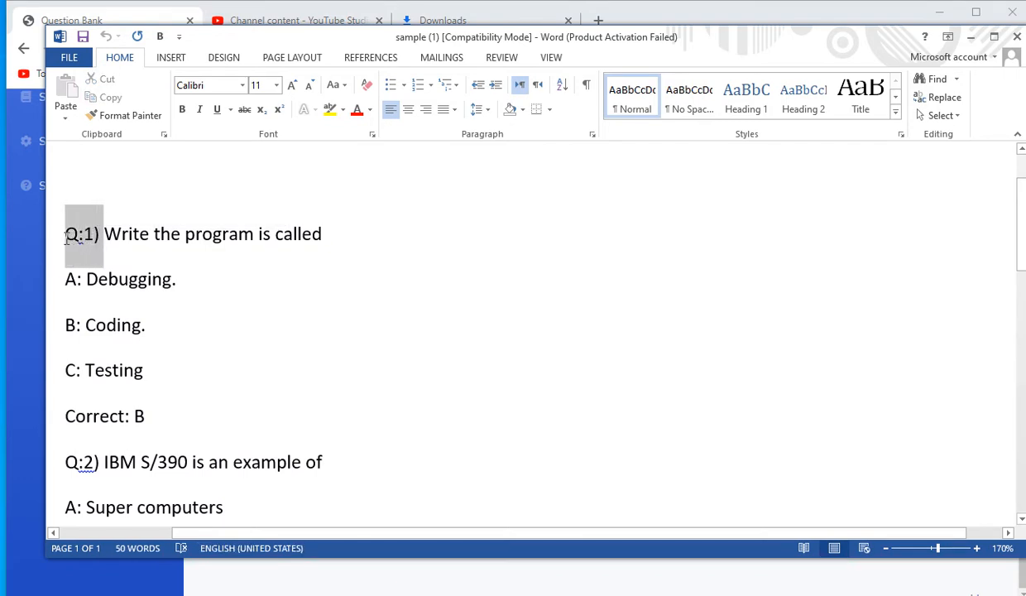
{"action": "left_click", "coordinate": [127, 235]}
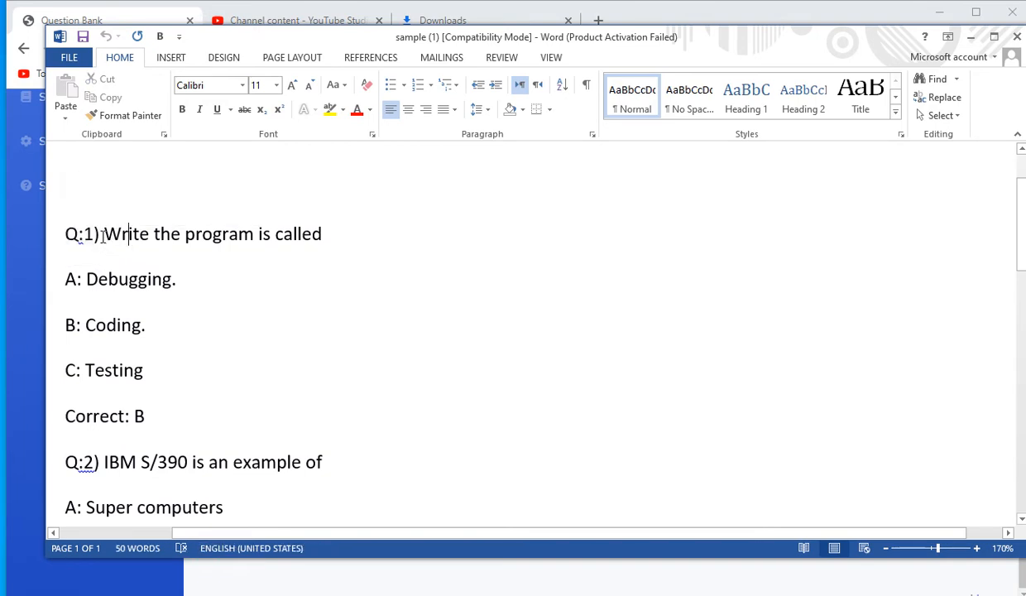
{"action": "left_click_drag", "start_coordinate": [102, 236], "coordinate": [311, 240]}
{"action": "left_click", "coordinate": [107, 235]}
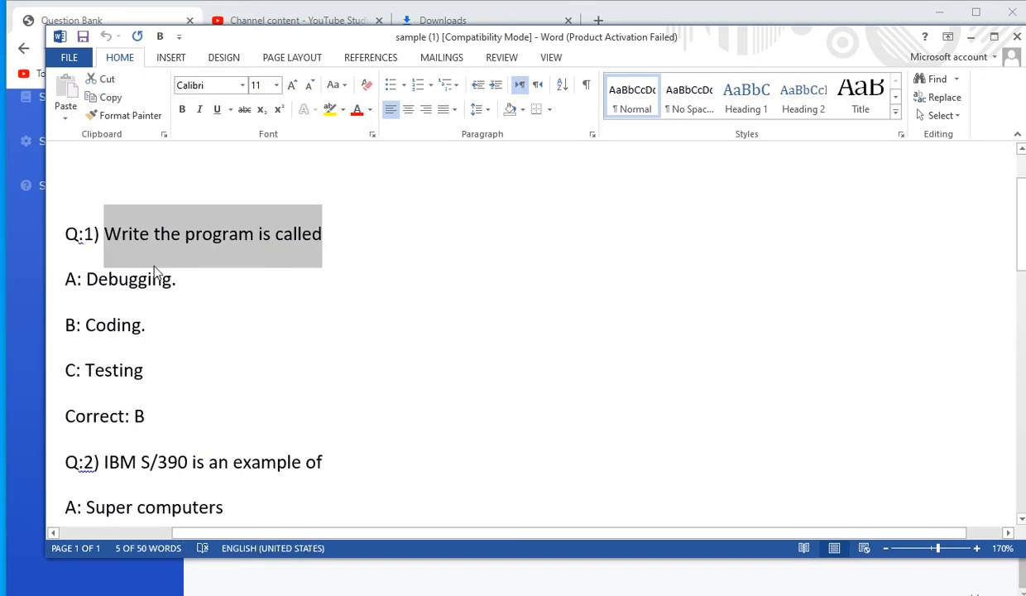
{"action": "left_click", "coordinate": [100, 281]}
{"action": "left_click_drag", "start_coordinate": [63, 277], "coordinate": [82, 279]}
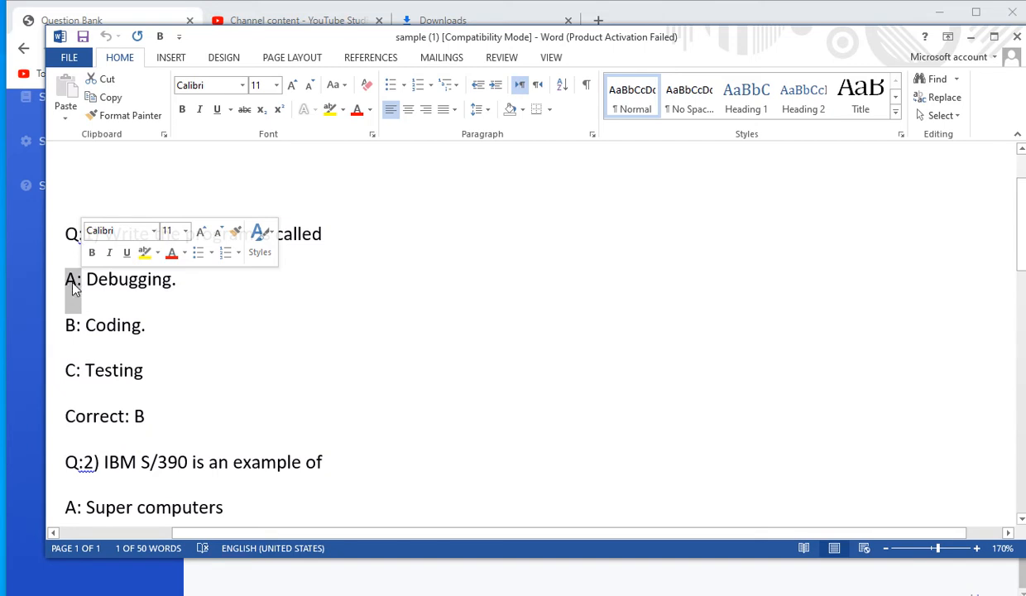
{"action": "left_click_drag", "start_coordinate": [78, 325], "coordinate": [63, 327]}
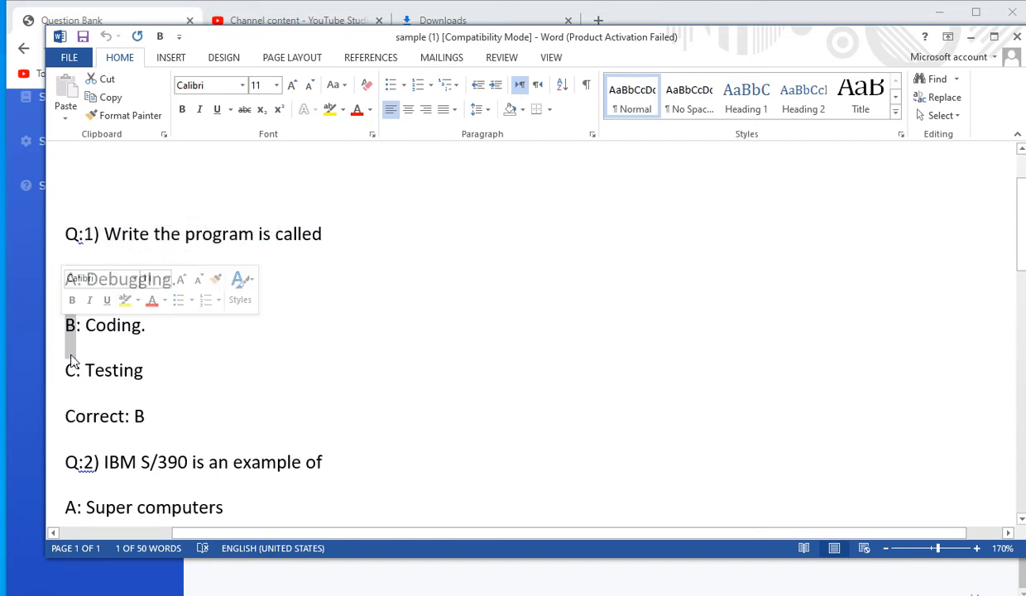
{"action": "left_click_drag", "start_coordinate": [64, 370], "coordinate": [76, 371]}
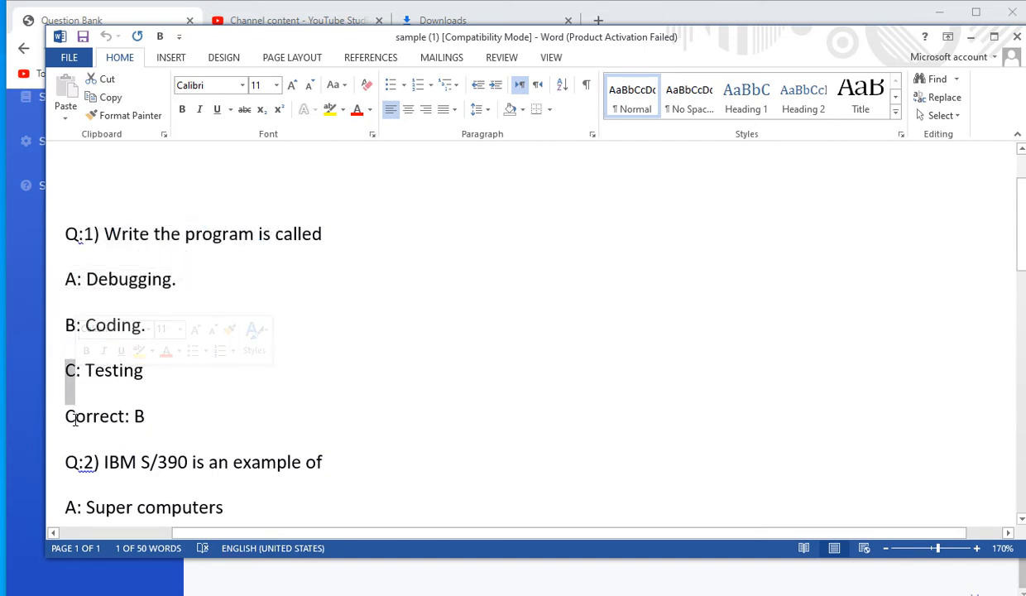
{"action": "left_click_drag", "start_coordinate": [66, 416], "coordinate": [149, 420]}
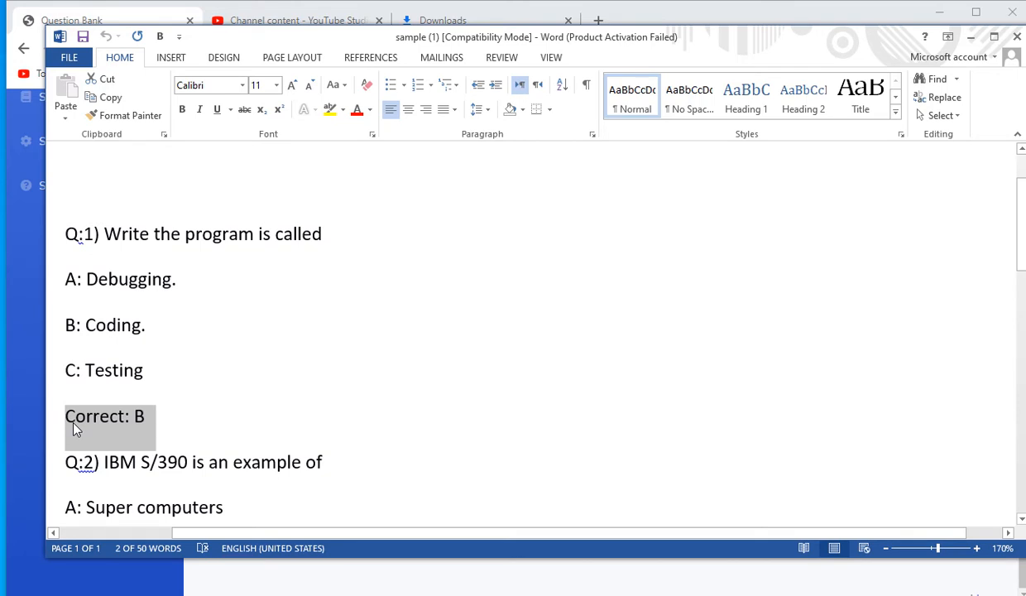
- Check the Correct: B answer letter and select the whole first question block
{"action": "left_click", "coordinate": [147, 416]}
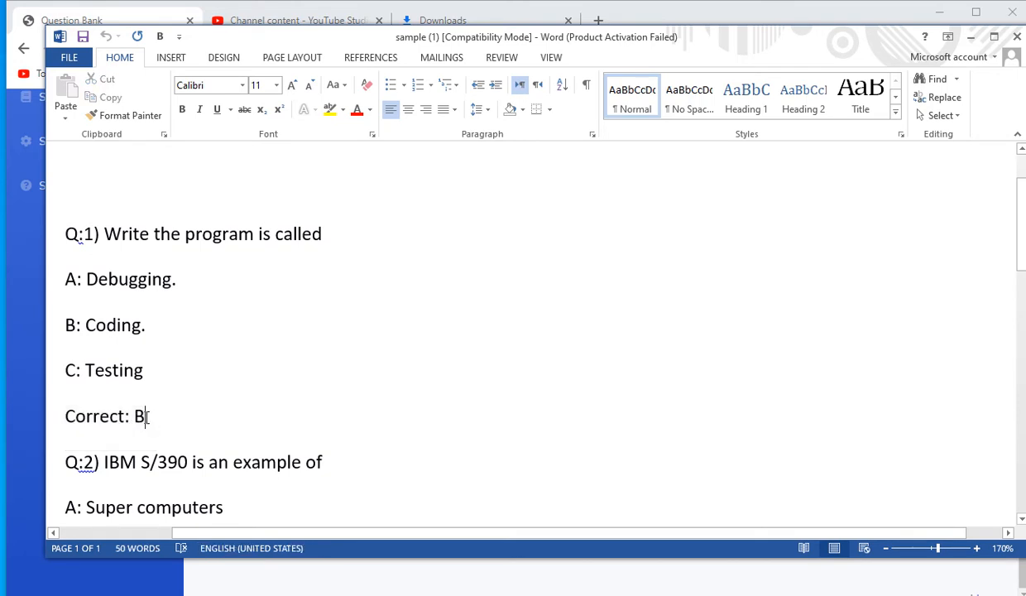
{"action": "double_click", "coordinate": [140, 415]}
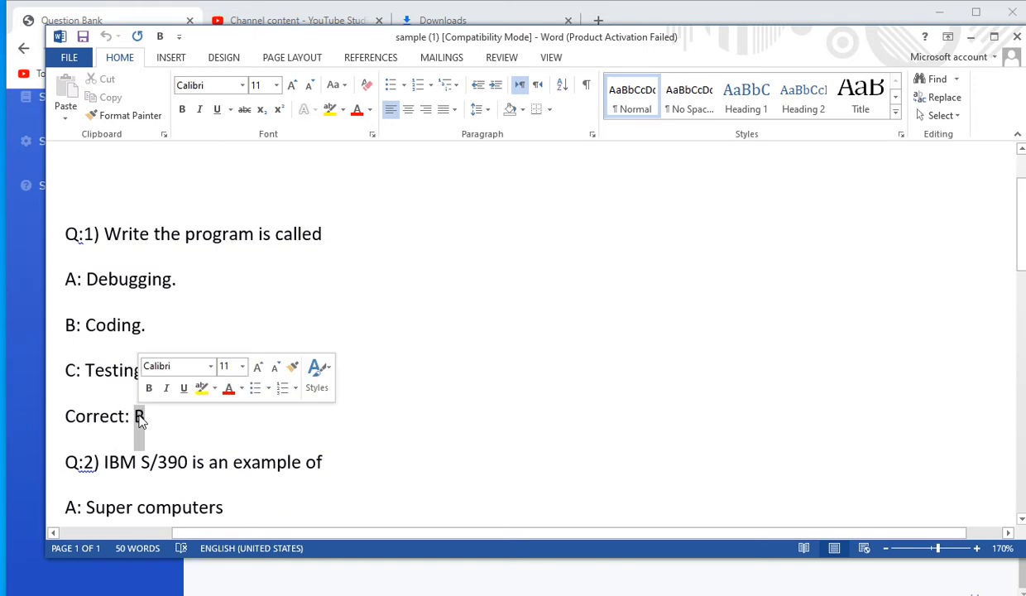
{"action": "double_click", "coordinate": [71, 324]}
{"action": "double_click", "coordinate": [139, 416]}
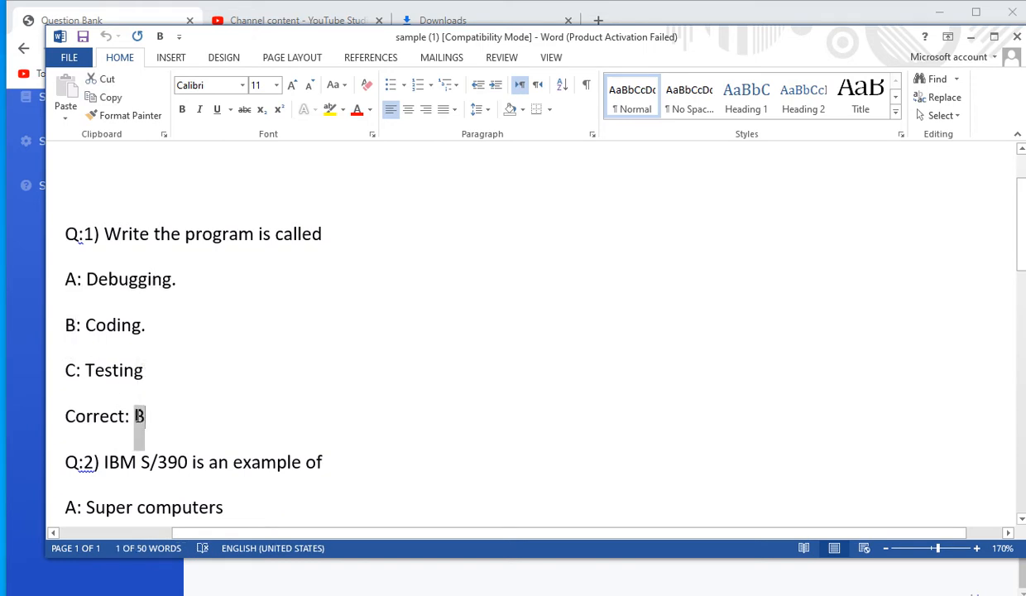
{"action": "left_click_drag", "start_coordinate": [66, 231], "coordinate": [155, 416]}
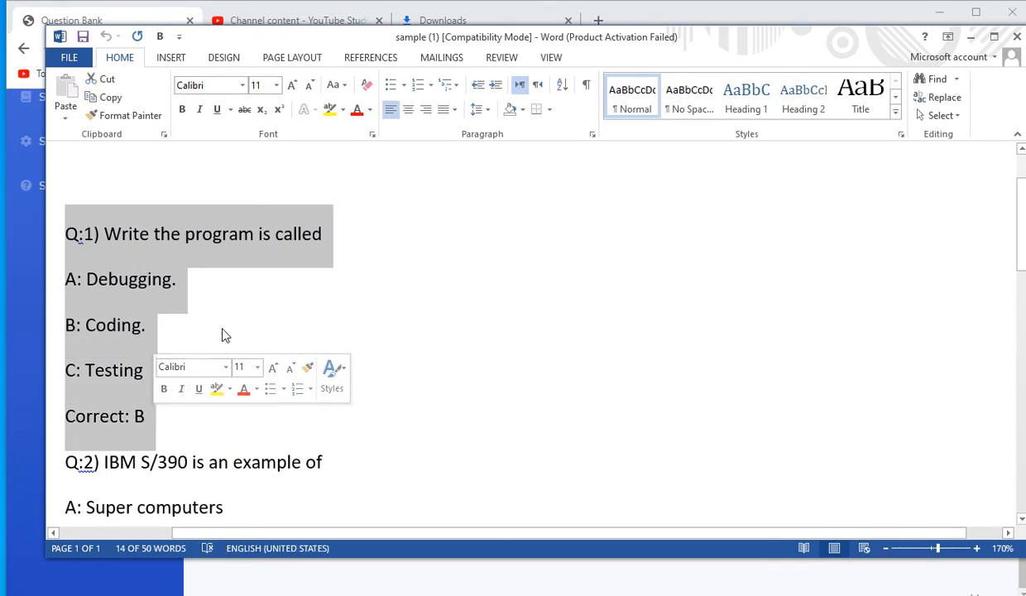
{"action": "left_click", "coordinate": [222, 334]}
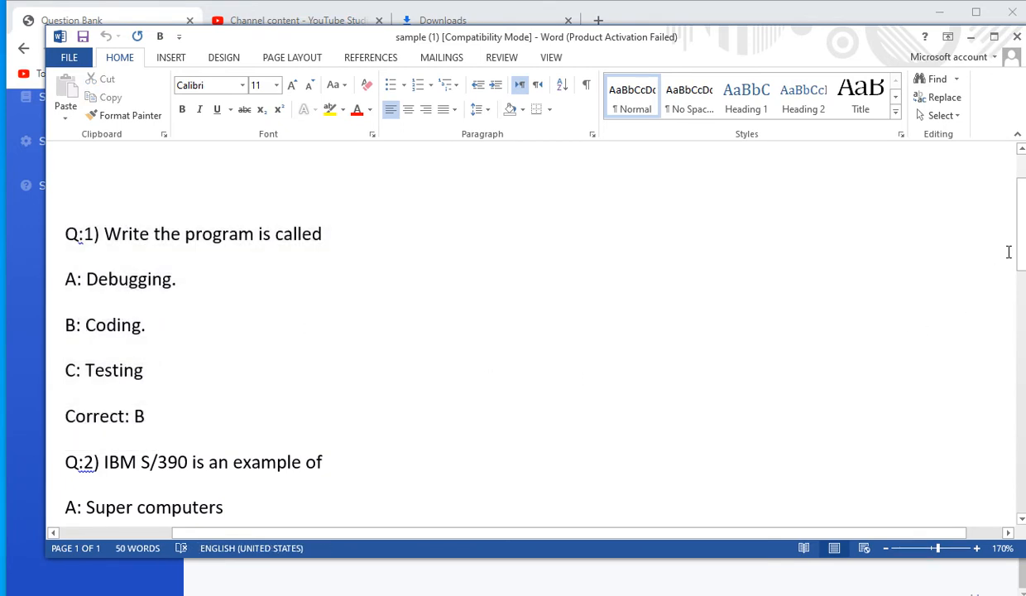
- Review the second and third question blocks, then close the Word document
{"action": "left_click_drag", "start_coordinate": [1023, 250], "coordinate": [1020, 314]}
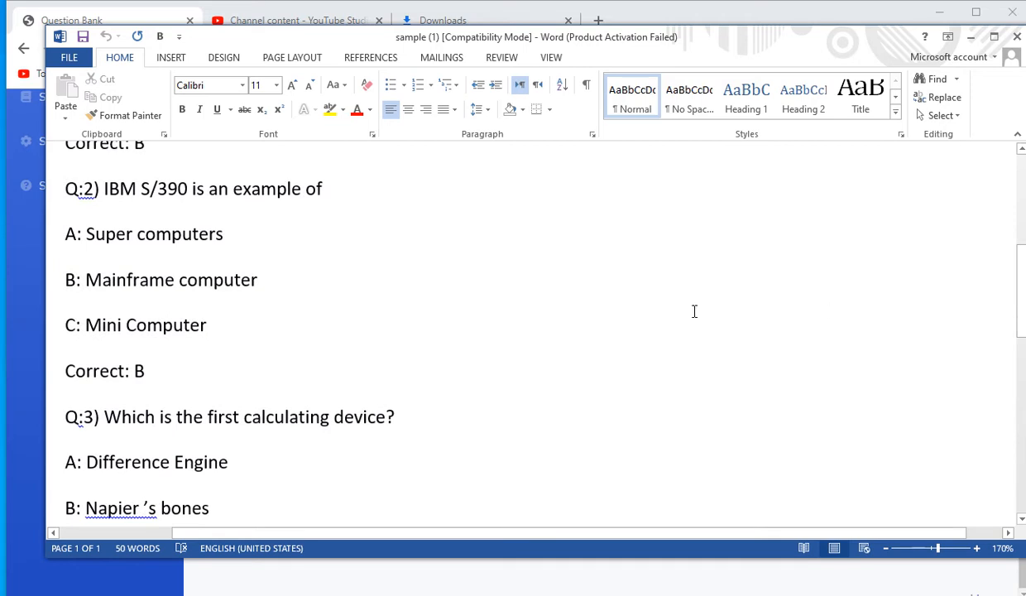
{"action": "left_click_drag", "start_coordinate": [64, 187], "coordinate": [164, 367]}
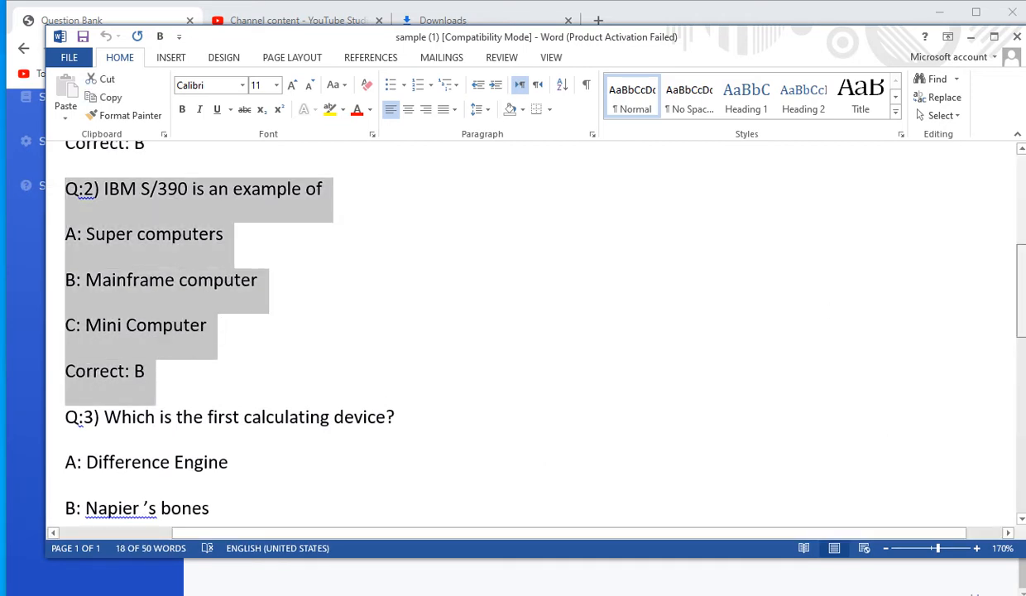
{"action": "left_click_drag", "start_coordinate": [1022, 340], "coordinate": [1023, 388]}
{"action": "left_click", "coordinate": [203, 372]}
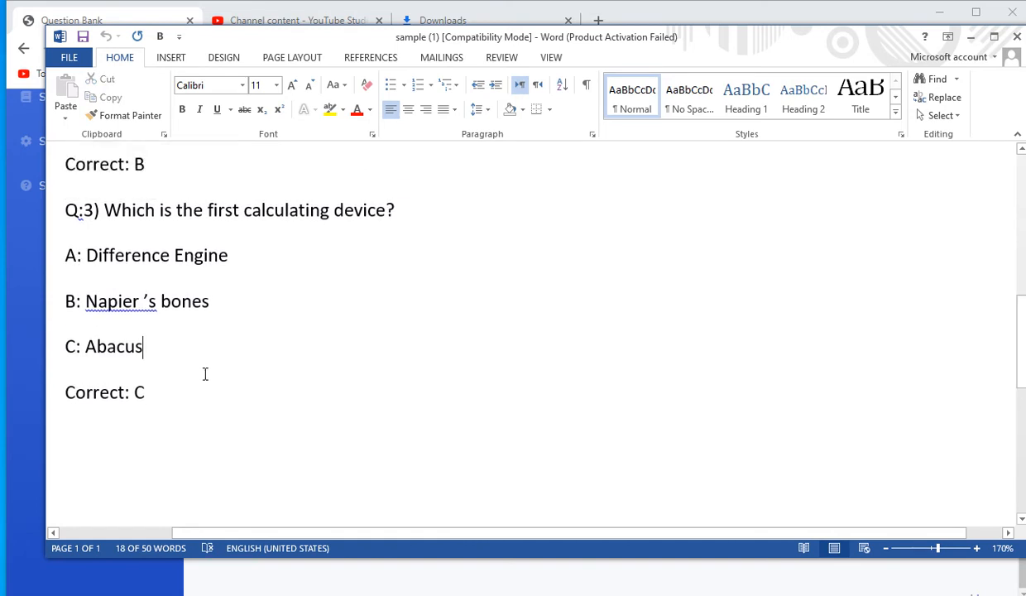
{"action": "left_click_drag", "start_coordinate": [65, 208], "coordinate": [368, 217]}
{"action": "left_click_drag", "start_coordinate": [75, 256], "coordinate": [163, 359]}
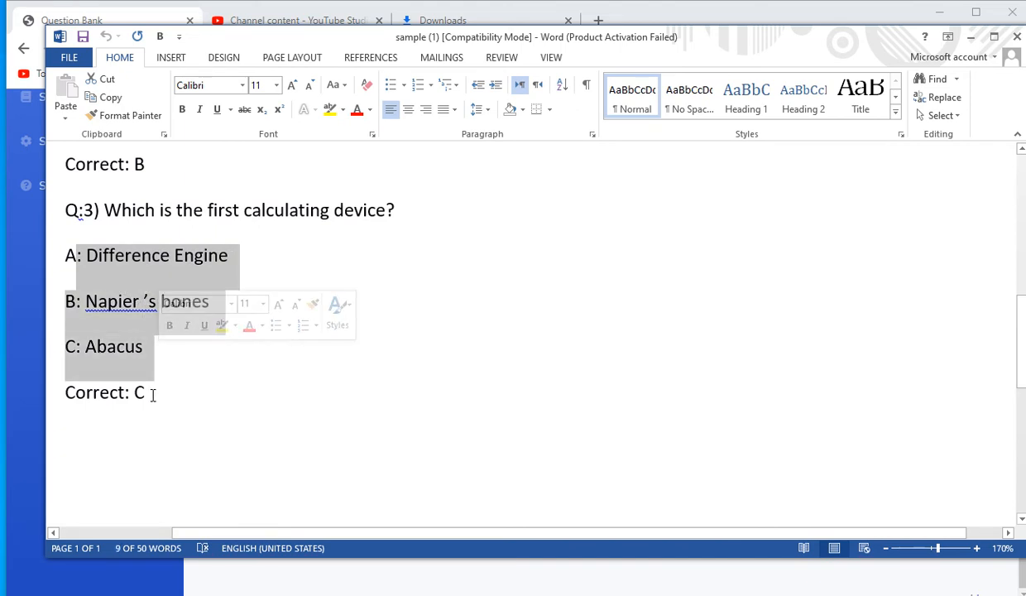
{"action": "left_click", "coordinate": [150, 392]}
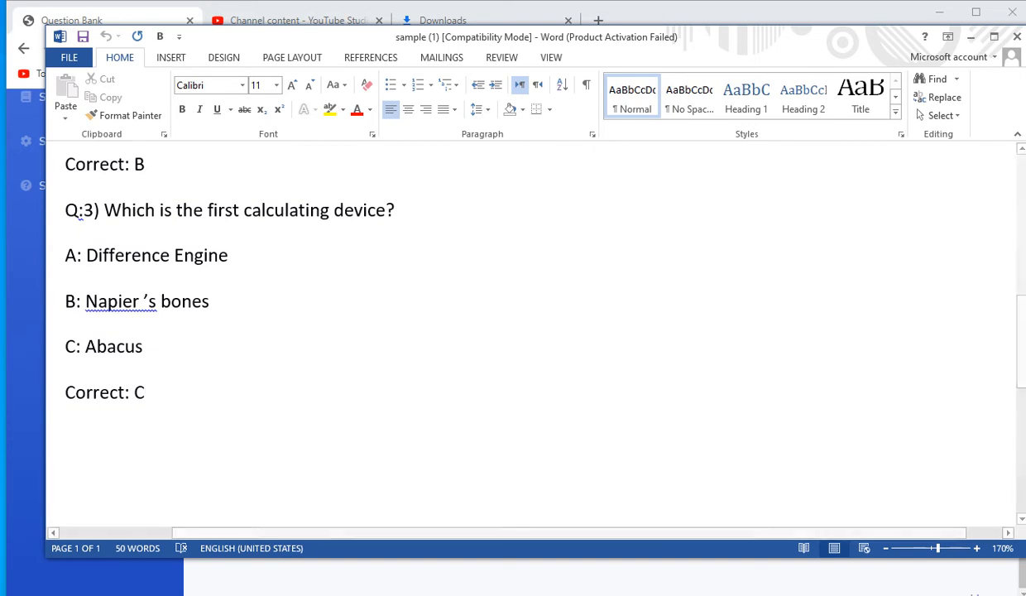
{"action": "left_click", "coordinate": [1017, 40]}
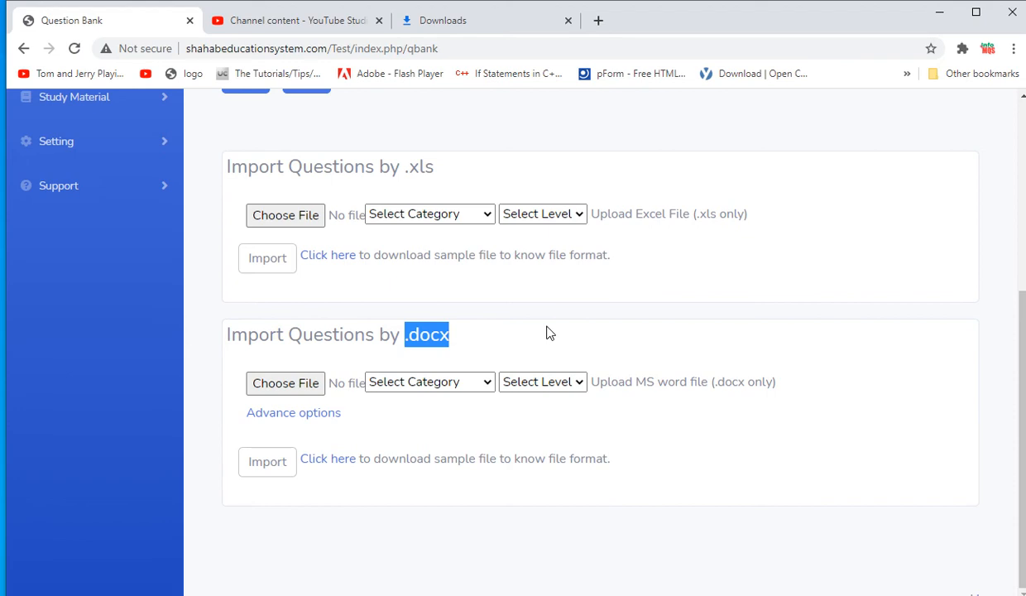
- Attach the sample .docx from the Downloads folder to the .docx import
{"action": "left_click", "coordinate": [280, 384]}
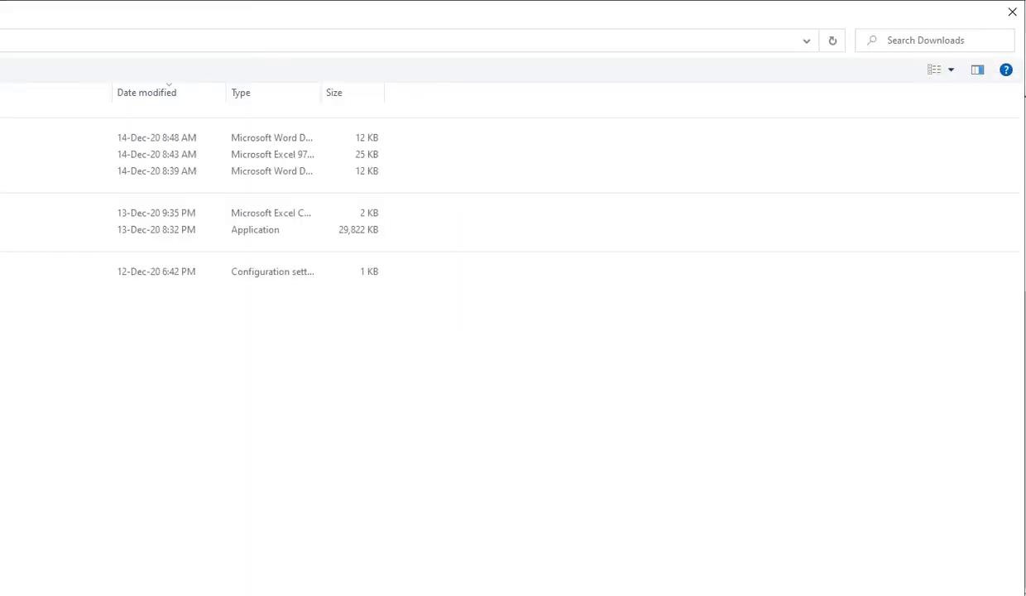
{"action": "key", "text": "Escape"}
{"action": "scroll", "coordinate": [1023, 163], "scroll_direction": "up", "scroll_amount": 5}
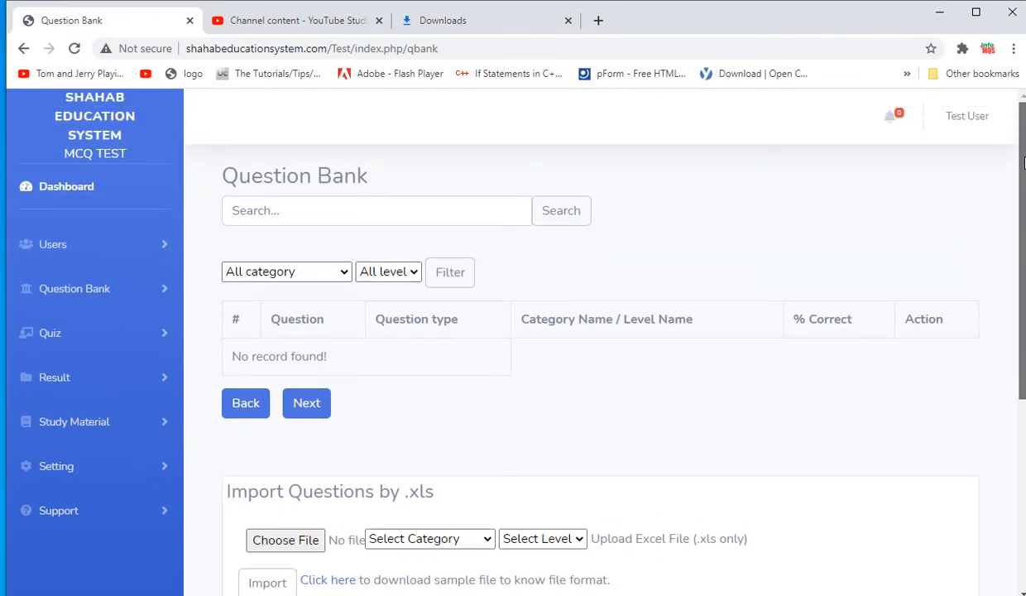
{"action": "scroll", "coordinate": [1022, 163], "scroll_direction": "down", "scroll_amount": 5}
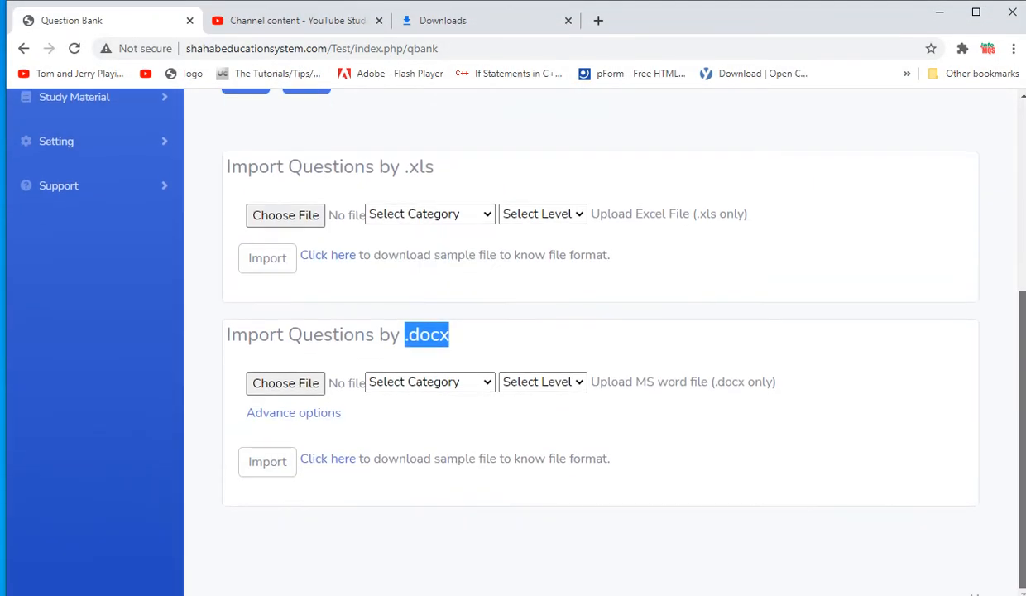
{"action": "left_click", "coordinate": [282, 385]}
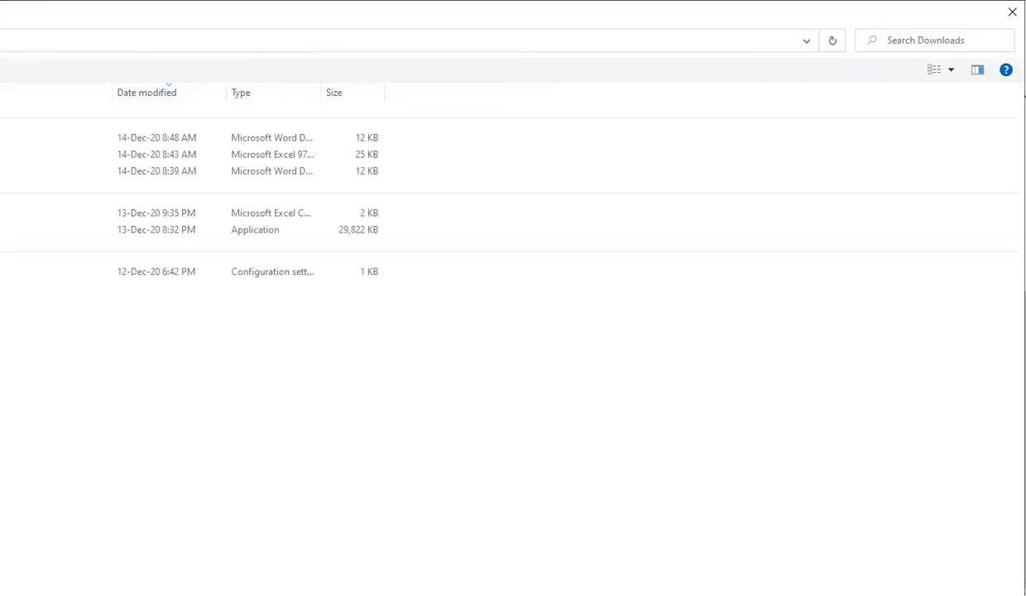
{"action": "key", "text": "alt+Up"}
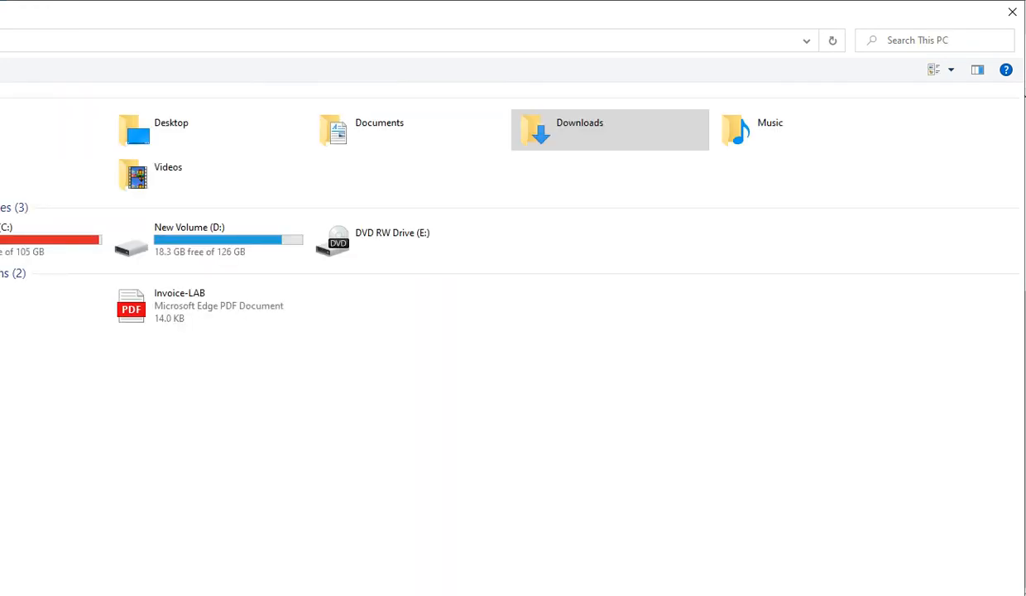
{"action": "key", "text": "alt+Left"}
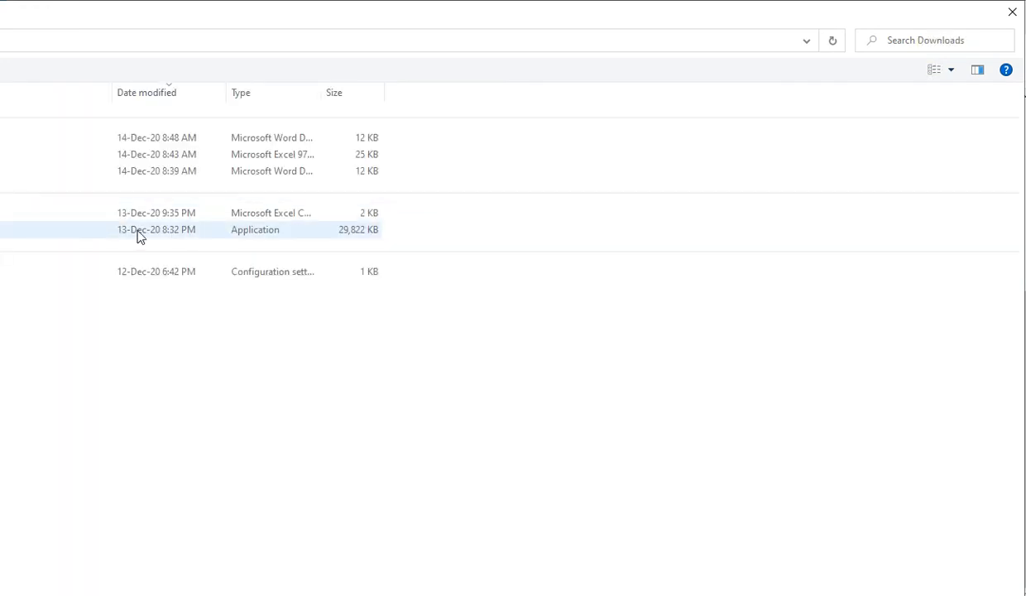
{"action": "double_click", "coordinate": [4, 137]}
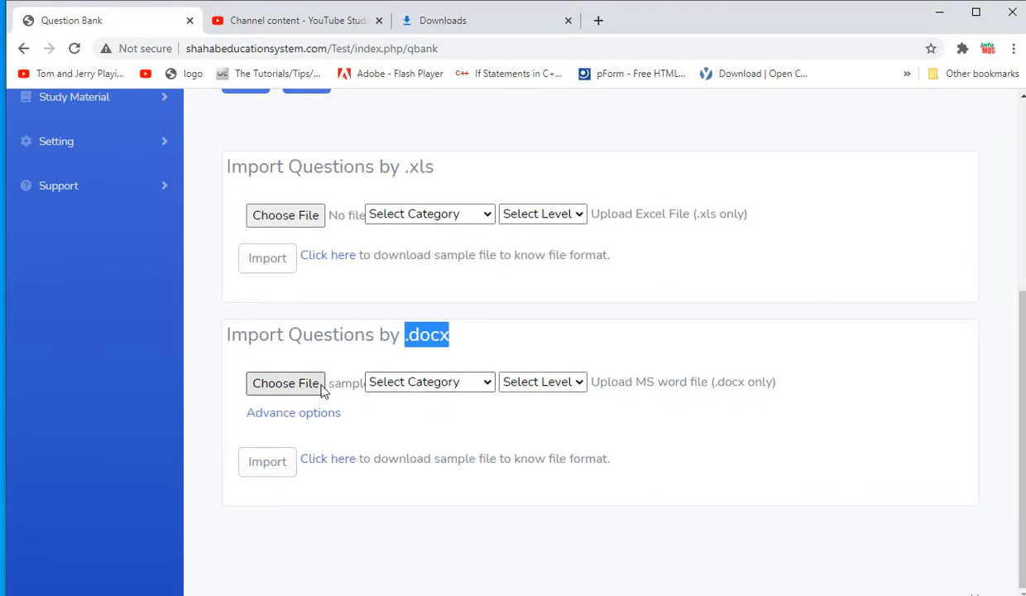
- Set Category to ICS I - Computer and Level to Normal, then import the questions
{"action": "left_click", "coordinate": [426, 386]}
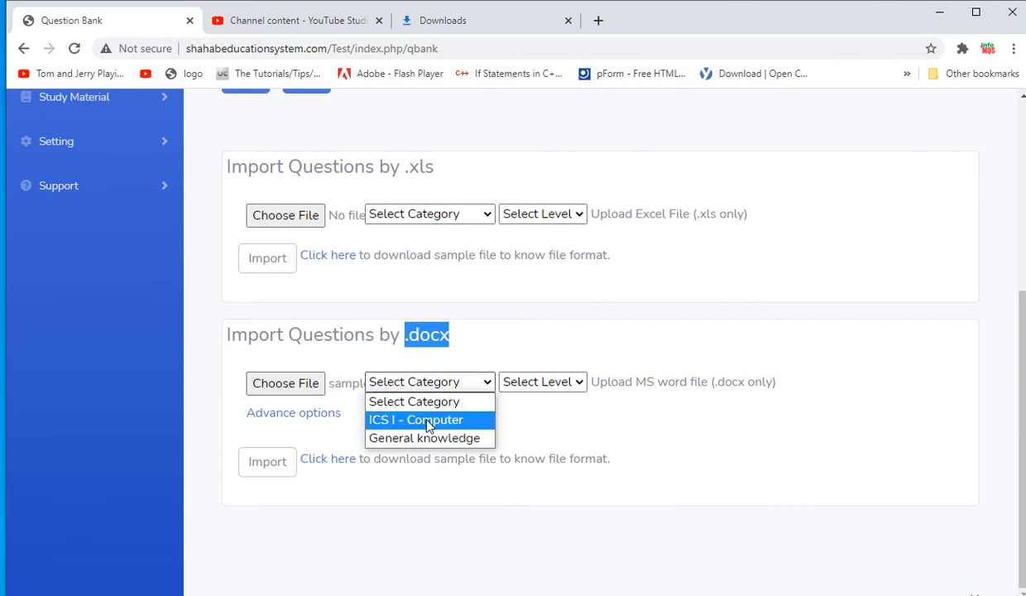
{"action": "left_click", "coordinate": [429, 421]}
{"action": "left_click", "coordinate": [540, 386]}
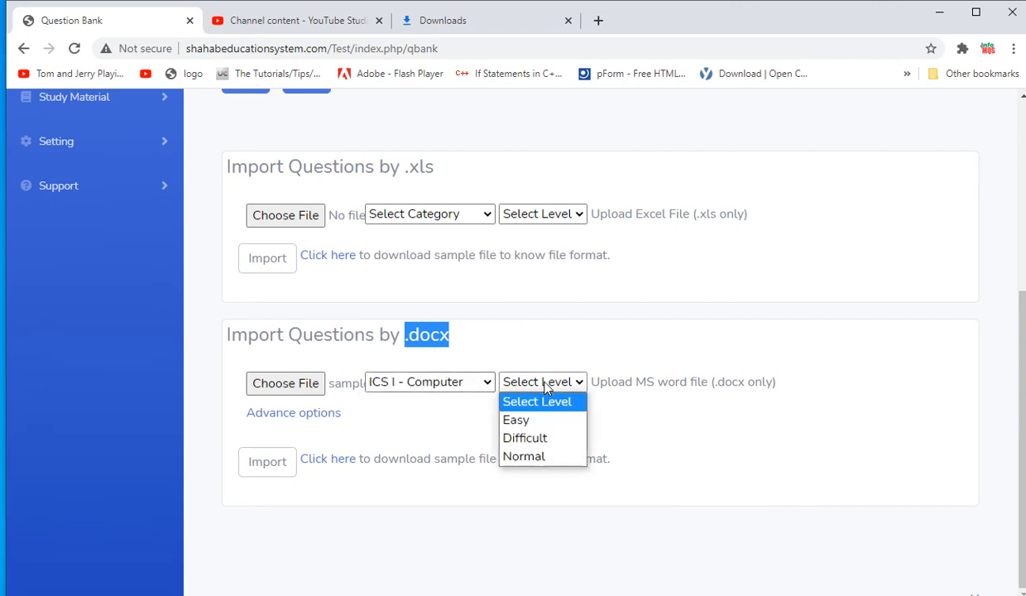
{"action": "left_click", "coordinate": [531, 456]}
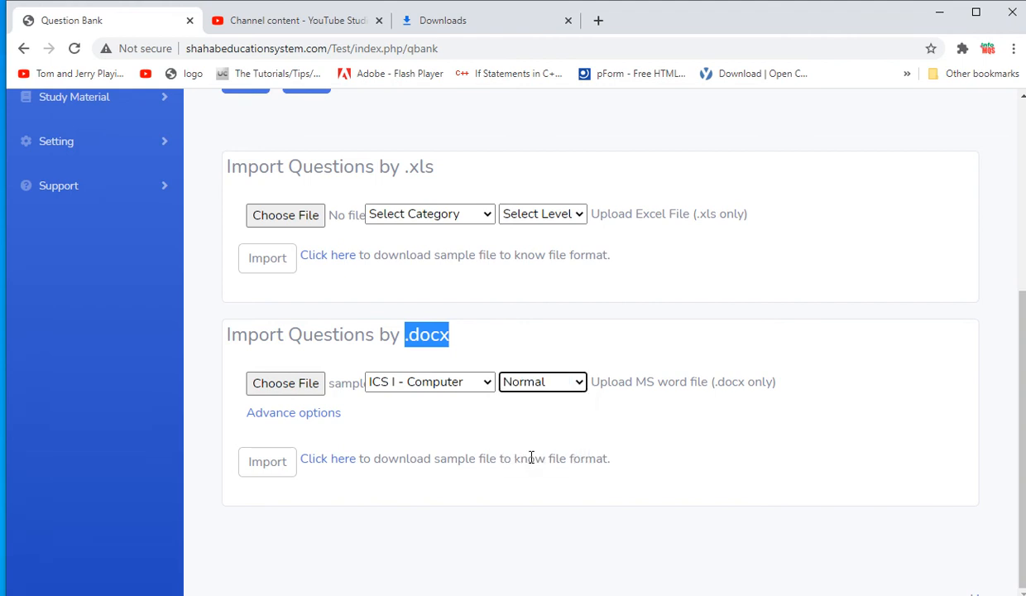
{"action": "left_click", "coordinate": [267, 460]}
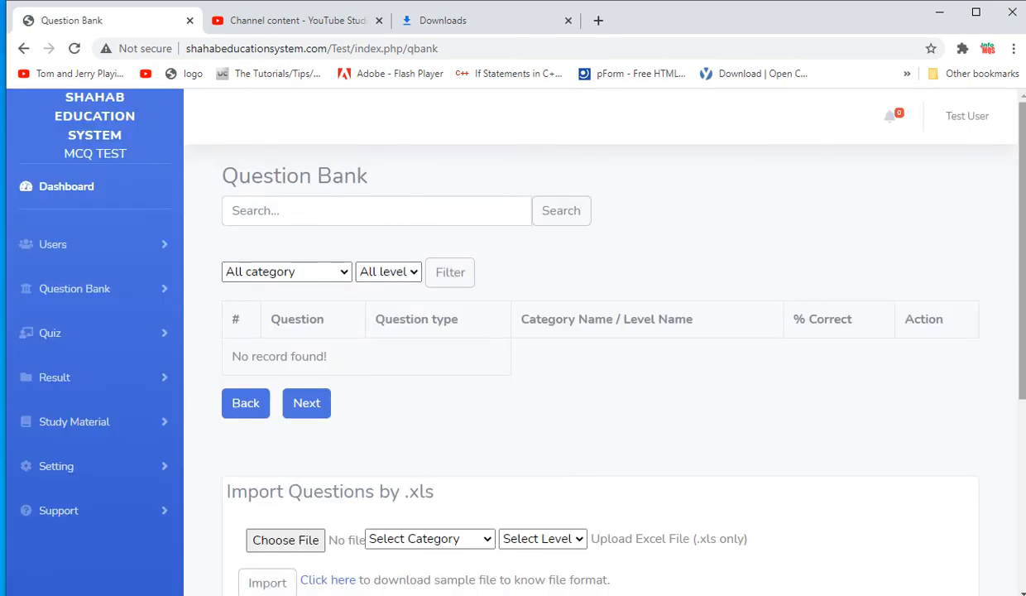
- Log out of the current account from the account menu
{"action": "left_click_drag", "start_coordinate": [1024, 258], "coordinate": [1024, 417]}
{"action": "left_click", "coordinate": [979, 126]}
{"action": "left_click", "coordinate": [950, 199]}
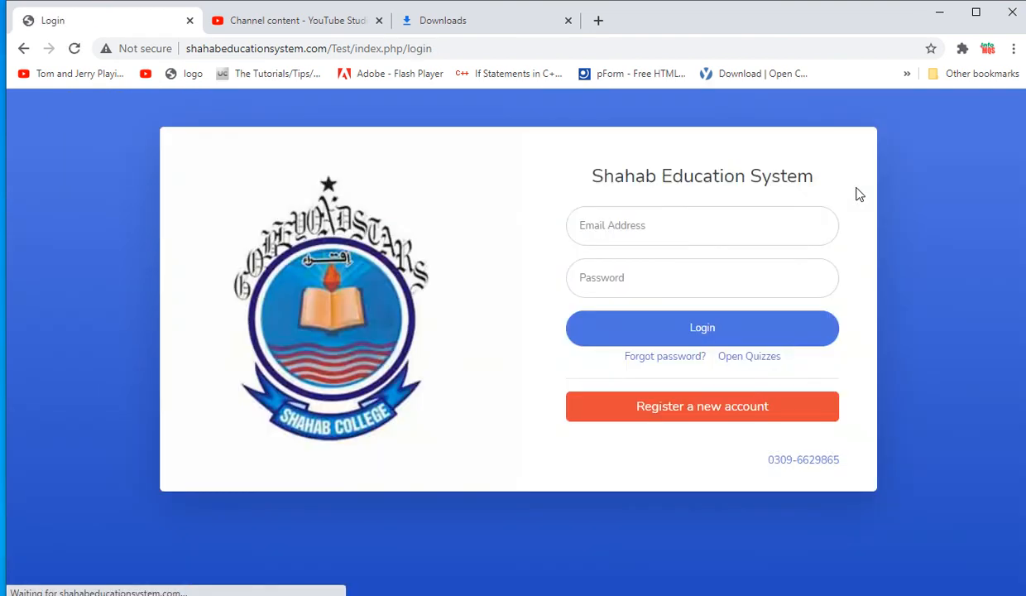
- Log back in with the saved admin e-mail and the account password
{"action": "left_click", "coordinate": [739, 225]}
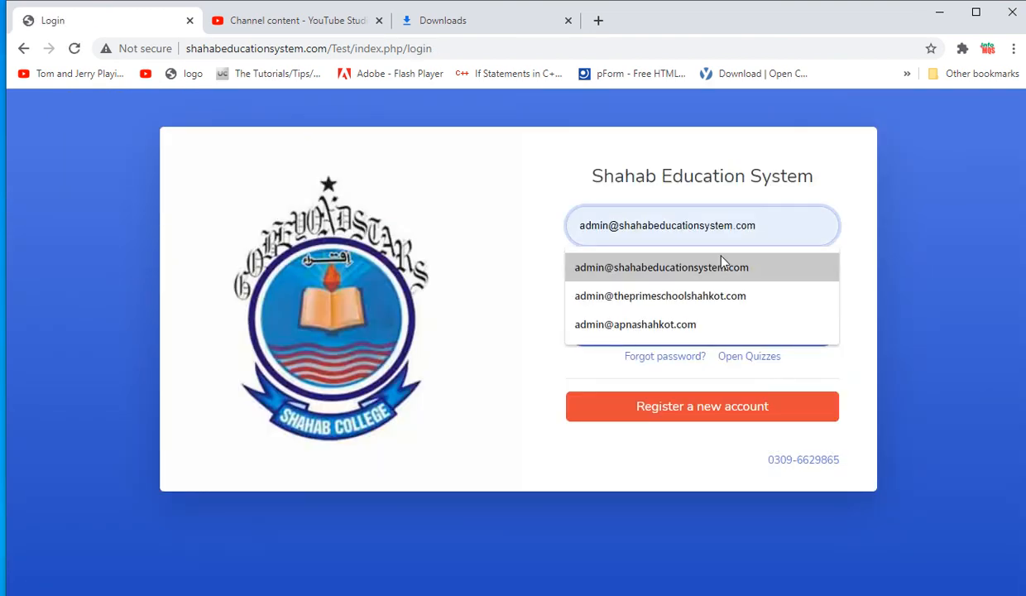
{"action": "left_click", "coordinate": [699, 268]}
{"action": "left_click", "coordinate": [710, 278]}
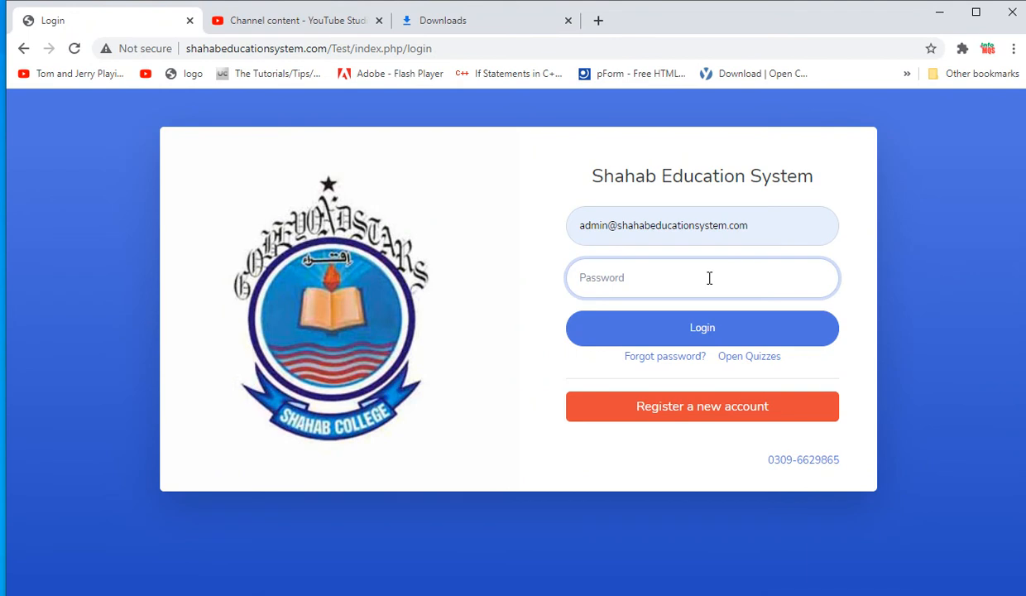
{"action": "type", "text": "1234566789"}
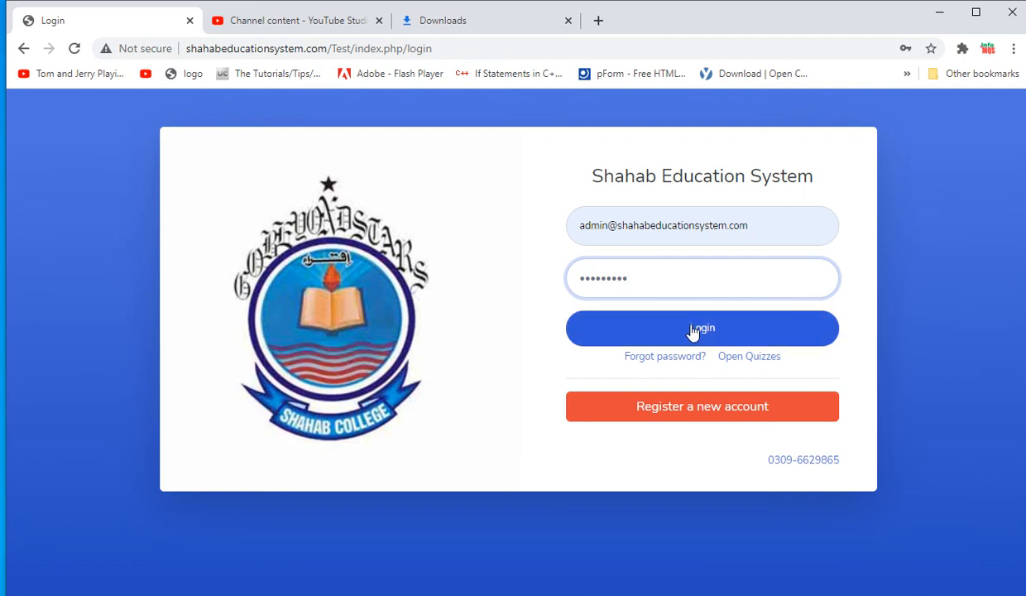
{"action": "left_click", "coordinate": [693, 331]}
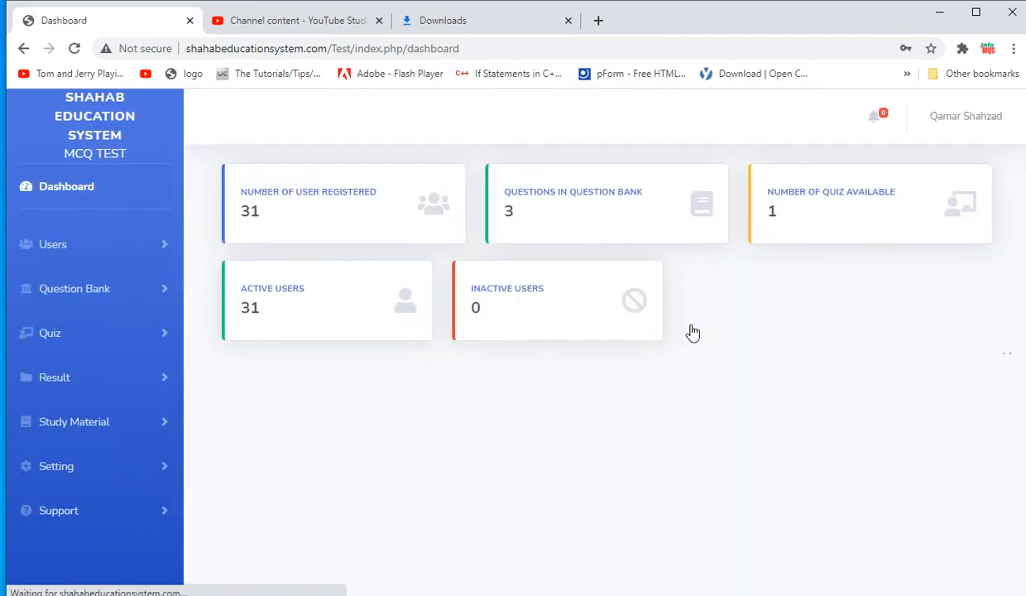
- Open the Question Bank list and check imported questions #6–#8 under ICS I - Computer / Normal
{"action": "left_click", "coordinate": [527, 198]}
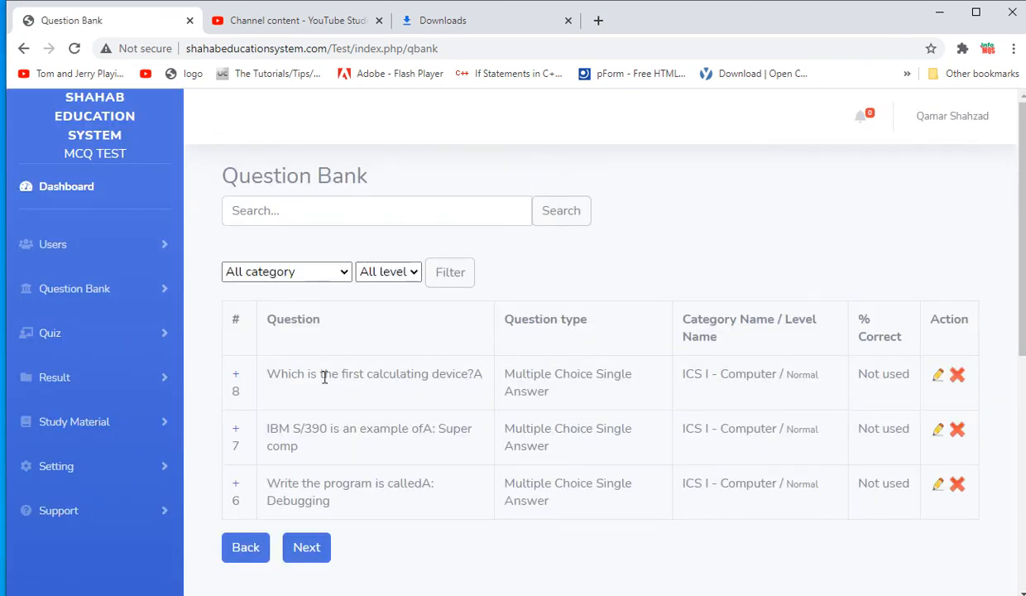
{"action": "left_click_drag", "start_coordinate": [293, 372], "coordinate": [386, 374]}
{"action": "left_click_drag", "start_coordinate": [331, 429], "coordinate": [402, 427]}
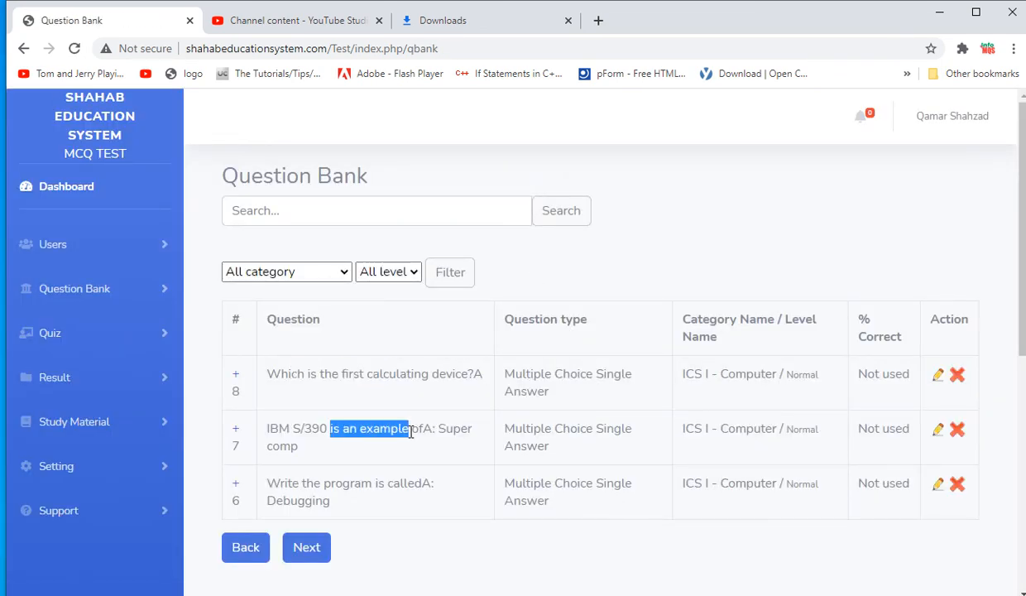
{"action": "left_click_drag", "start_coordinate": [331, 484], "coordinate": [387, 483]}
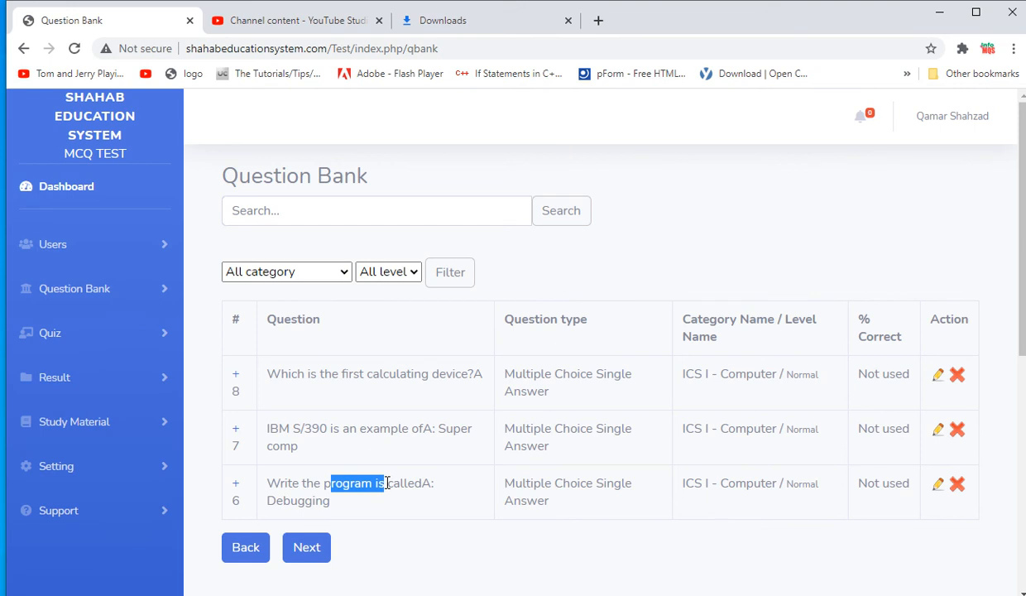
{"action": "left_click", "coordinate": [842, 595]}
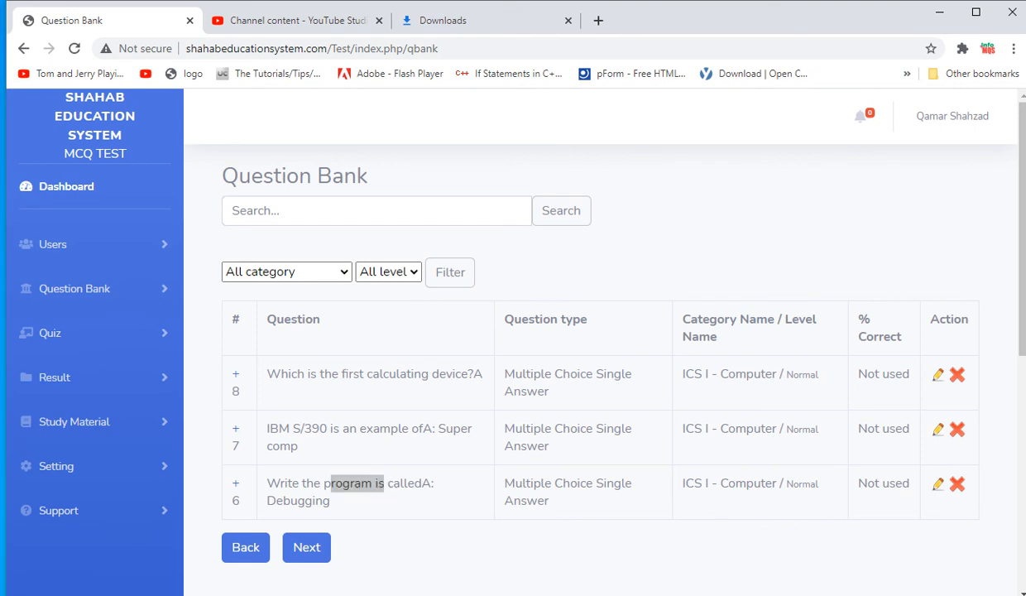